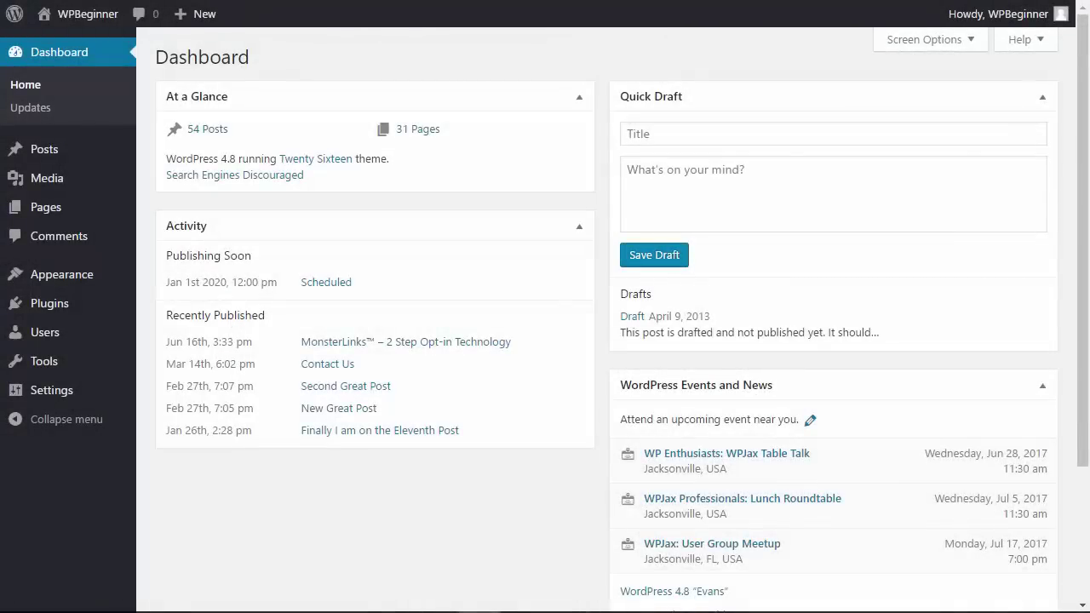
Step: Install the Yoast SEO plugin from Plugins > Add New and activate it
{"action": "mouse_move", "coordinate": [50, 303]}
{"action": "left_click", "coordinate": [151, 330]}
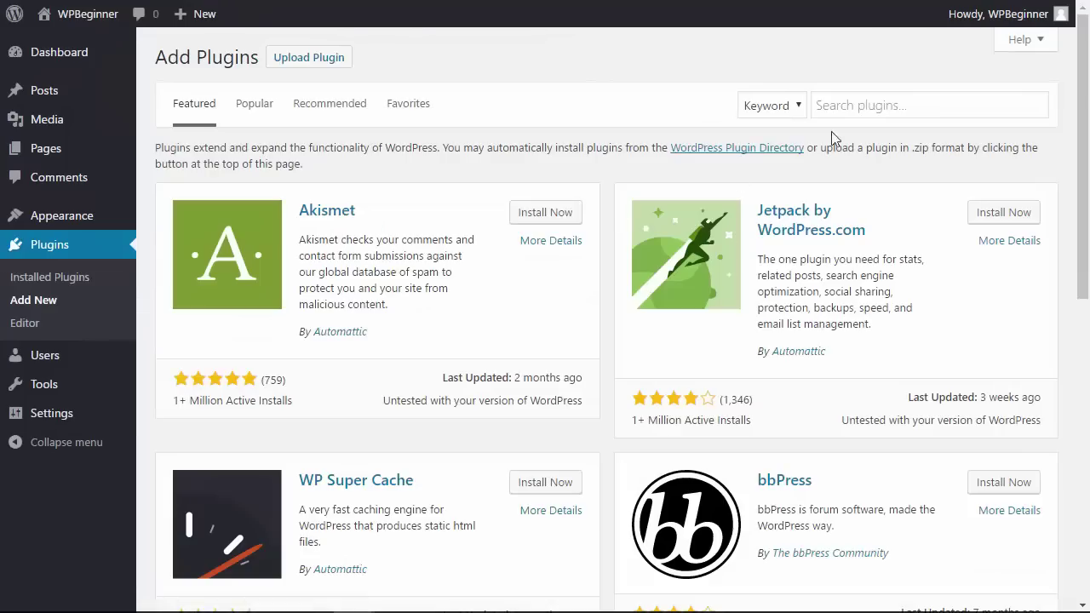
{"action": "left_click", "coordinate": [851, 107]}
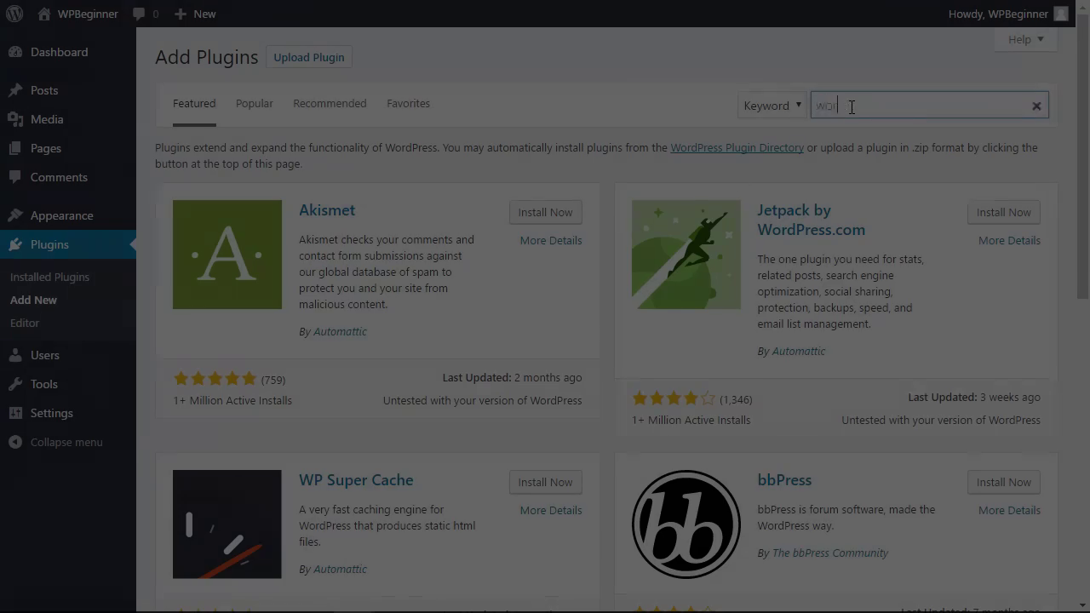
{"action": "scroll", "coordinate": [433, 388], "scroll_direction": "down", "scroll_amount": 3}
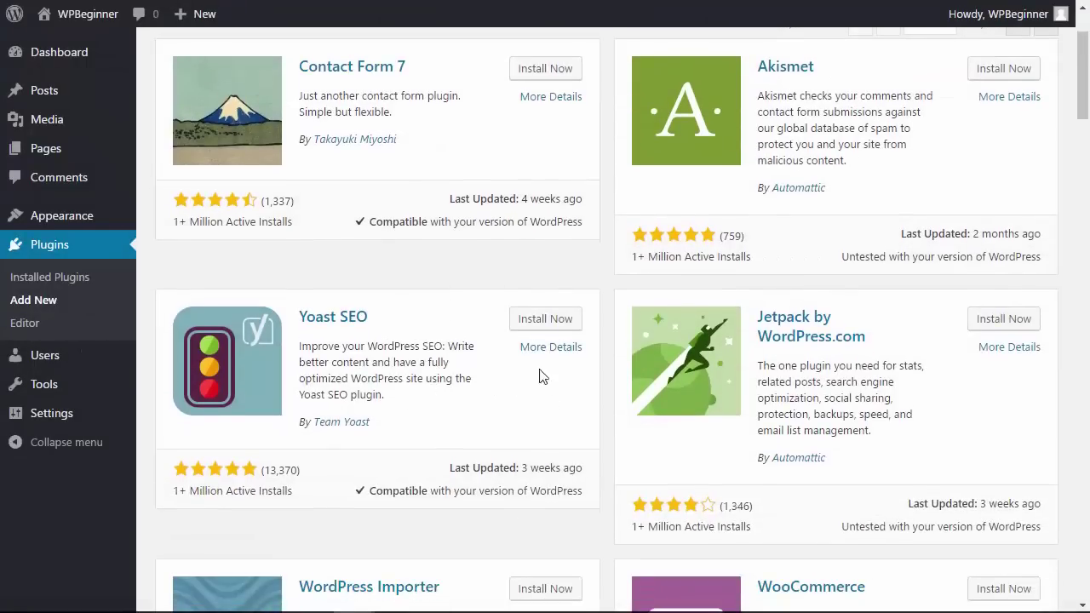
{"action": "left_click", "coordinate": [547, 325]}
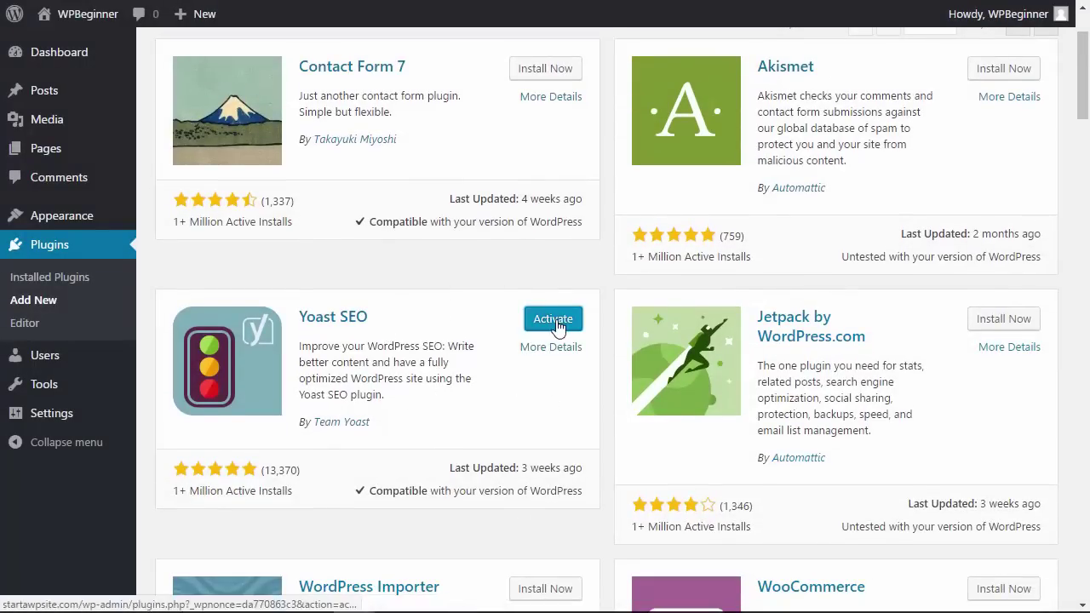
{"action": "left_click", "coordinate": [555, 326]}
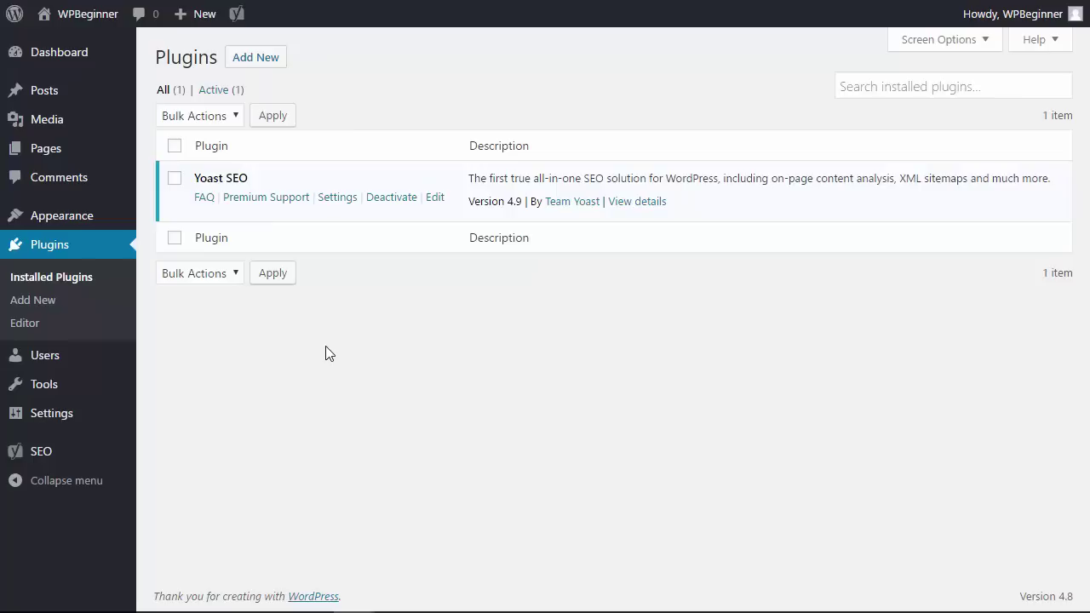
Step: Install and activate the 'seo data transporter' plugin
{"action": "left_click", "coordinate": [256, 57]}
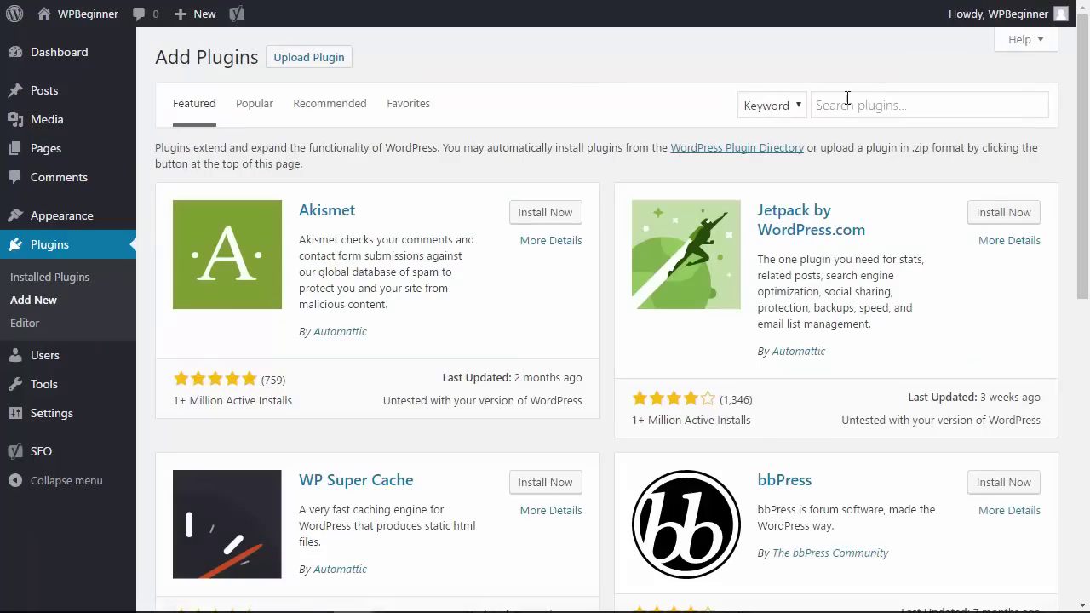
{"action": "left_click", "coordinate": [846, 104]}
{"action": "type", "text": "seo data tr"}
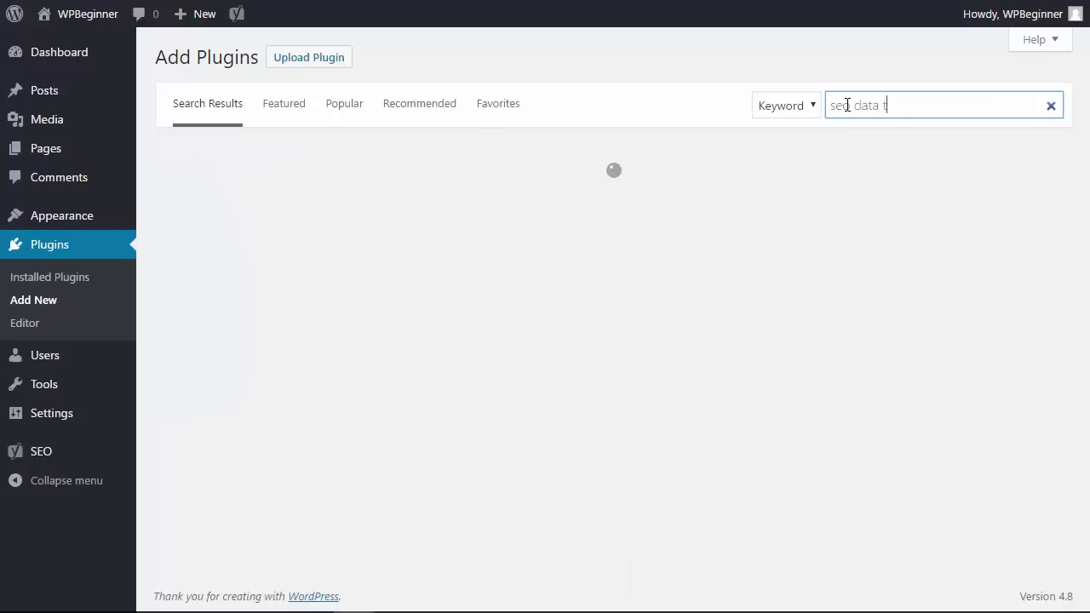
{"action": "type", "text": "ansporter"}
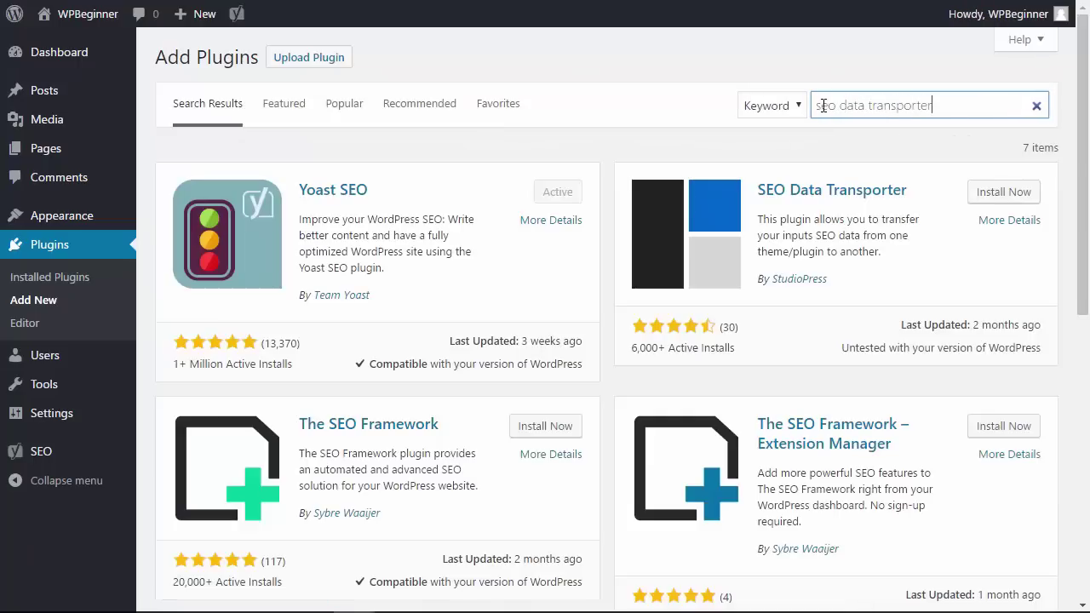
{"action": "left_click", "coordinate": [993, 195]}
{"action": "left_click", "coordinate": [998, 201]}
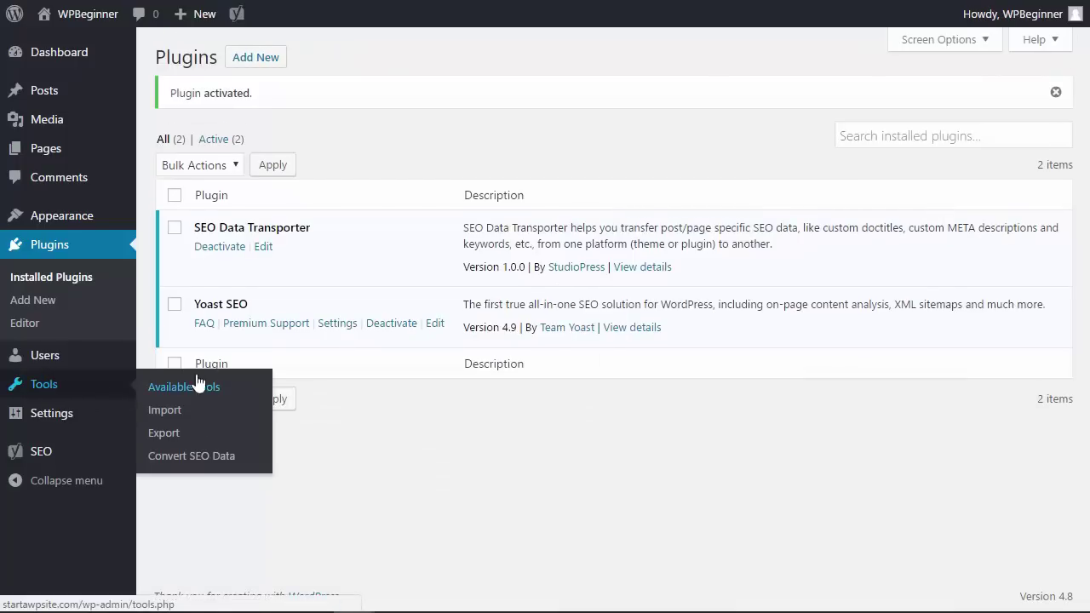
Step: Analyze and convert SEO data from All in One SEO Pack to Yoast SEO
{"action": "left_click", "coordinate": [203, 459]}
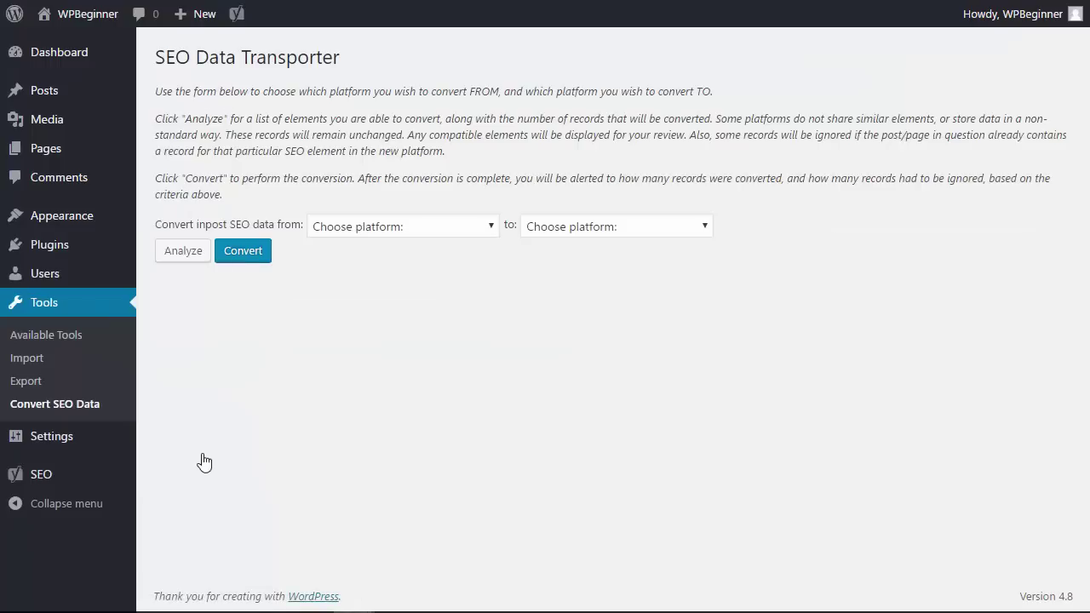
{"action": "left_click", "coordinate": [417, 228]}
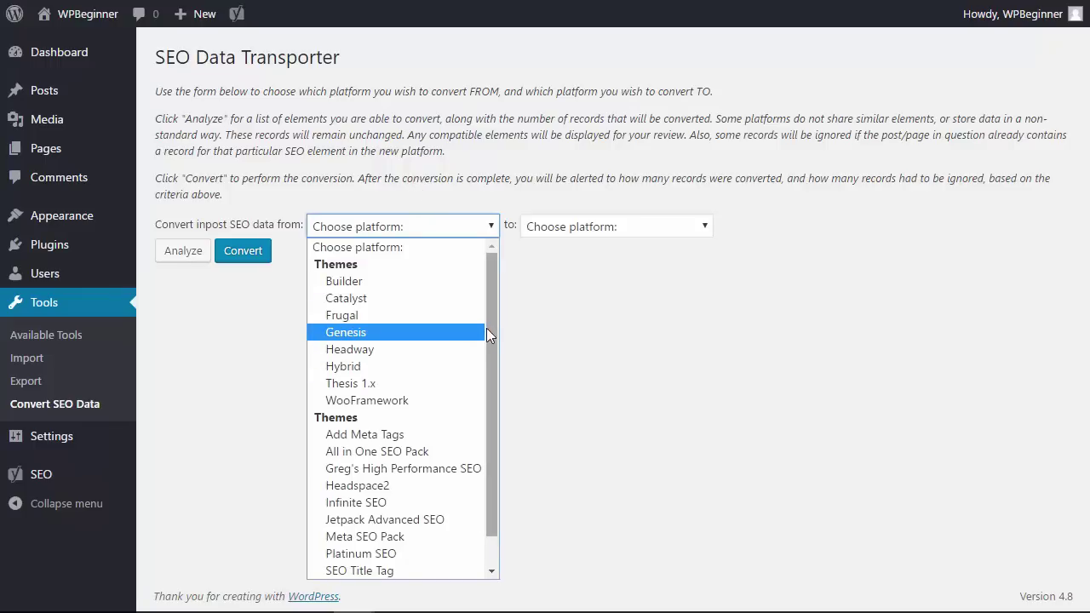
{"action": "left_click_drag", "start_coordinate": [492, 333], "coordinate": [486, 391]}
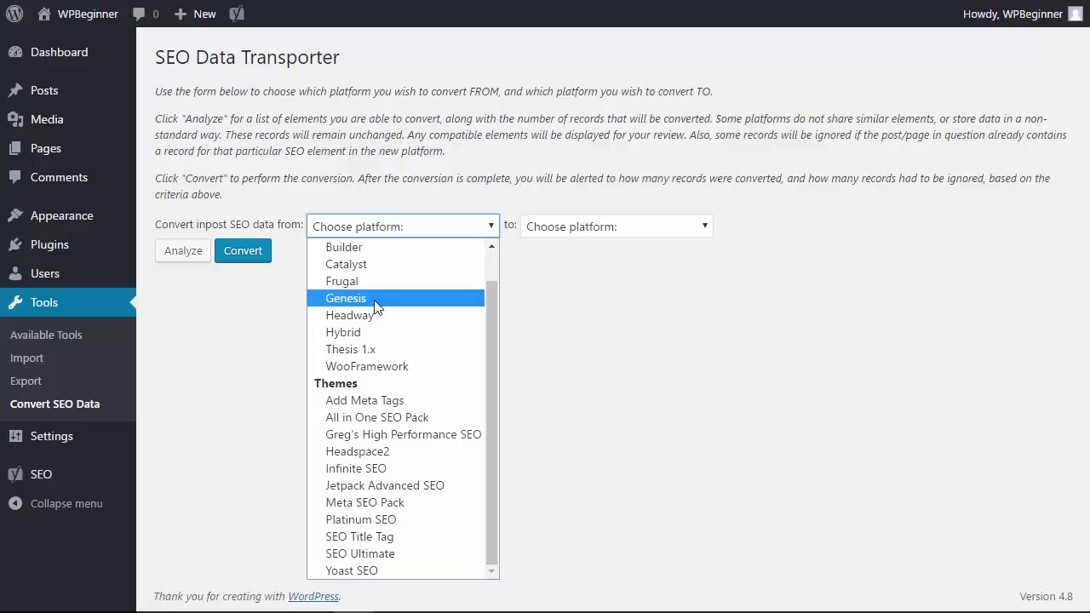
{"action": "left_click", "coordinate": [384, 419]}
{"action": "left_click", "coordinate": [559, 225]}
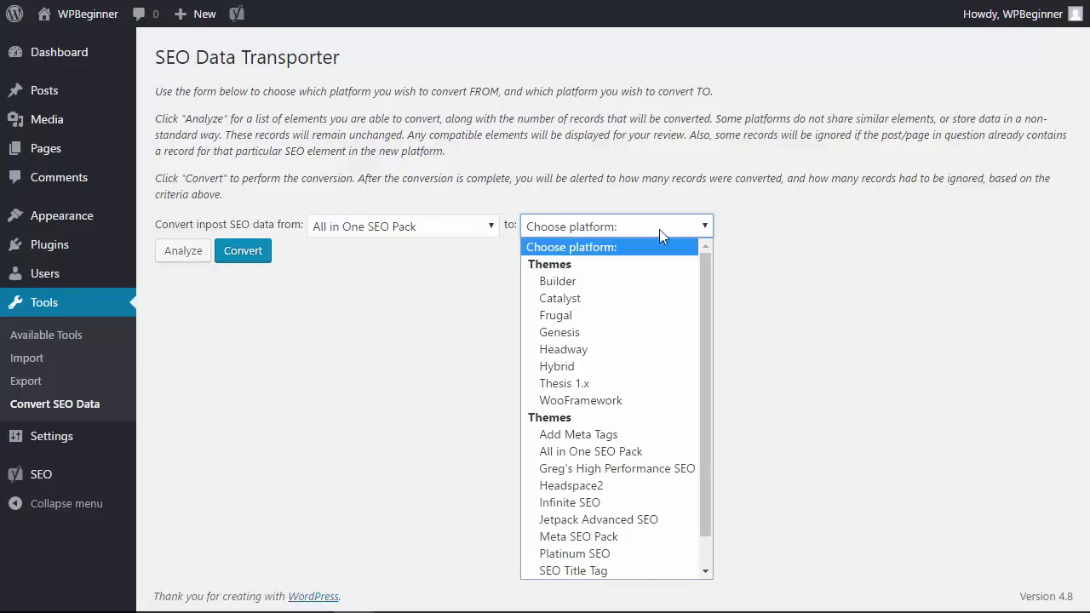
{"action": "left_click_drag", "start_coordinate": [706, 294], "coordinate": [709, 384]}
{"action": "left_click", "coordinate": [554, 570]}
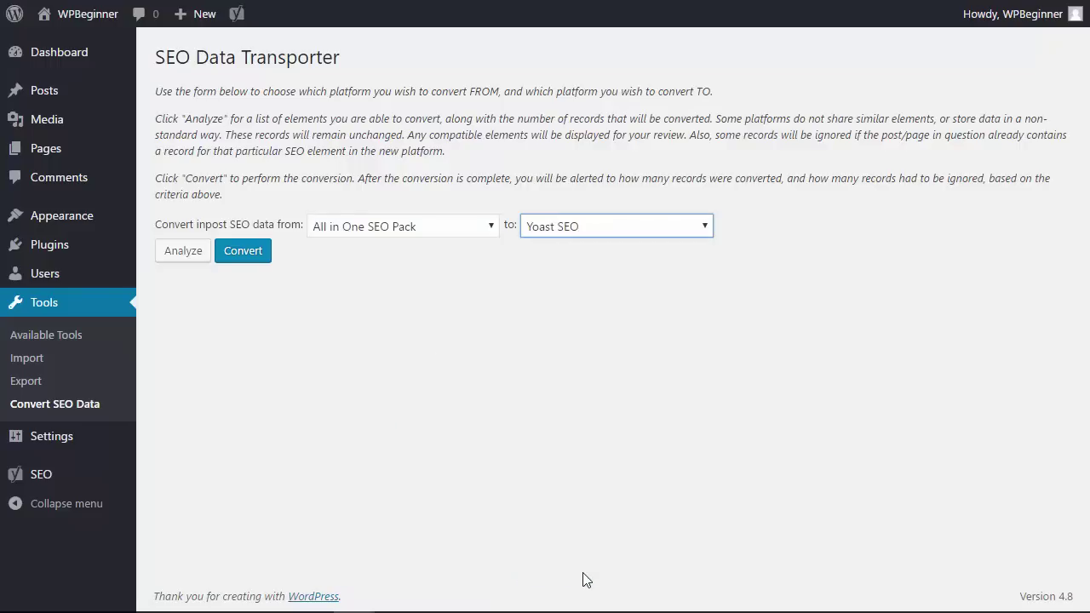
{"action": "left_click", "coordinate": [188, 256]}
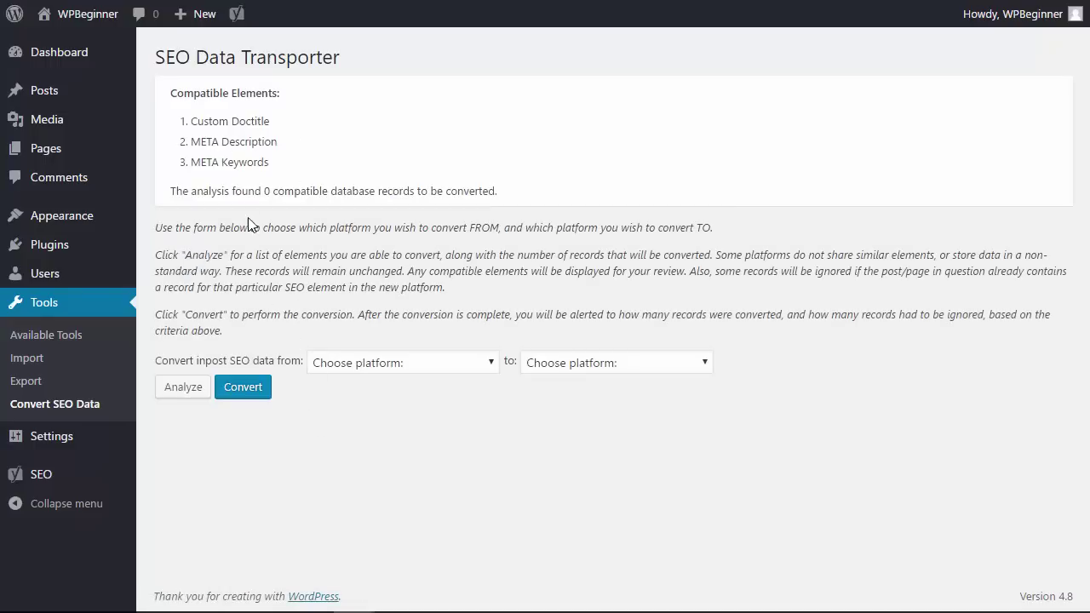
{"action": "left_click", "coordinate": [243, 388]}
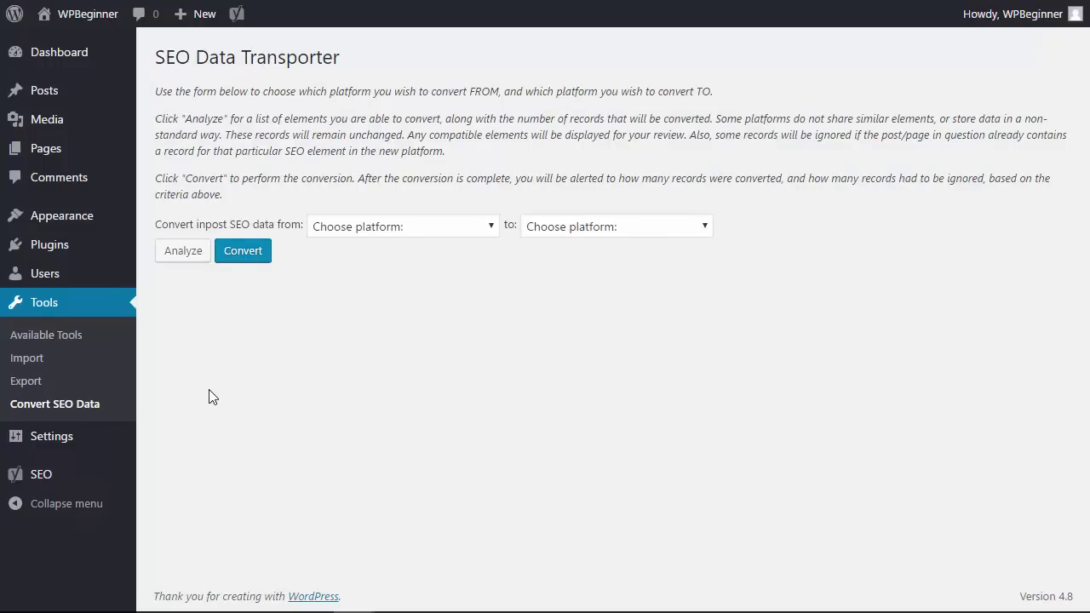
{"action": "mouse_move", "coordinate": [41, 474]}
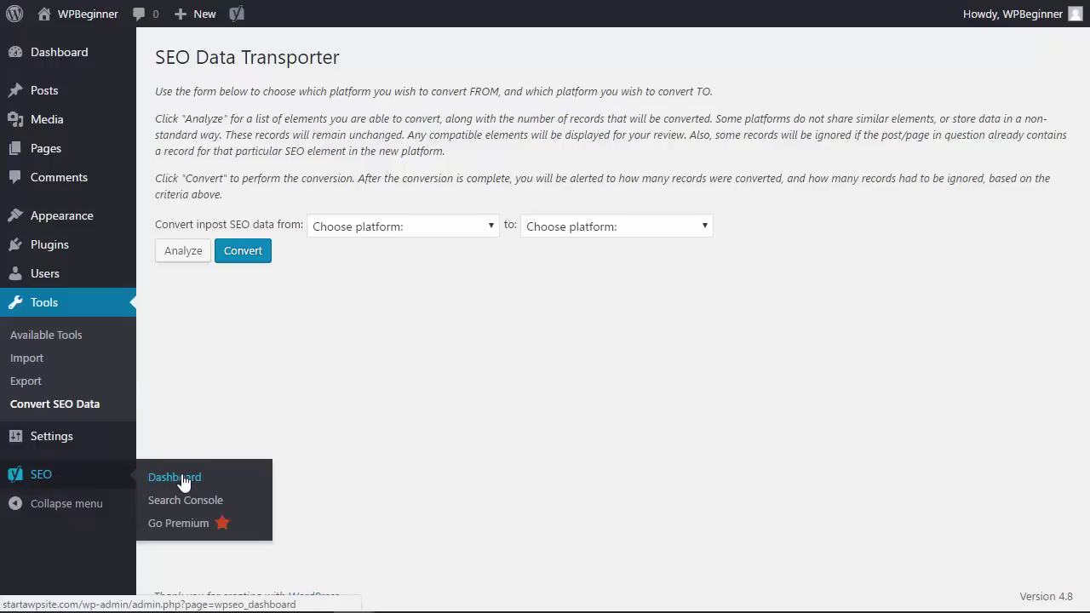
Step: Enable advanced settings pages in Yoast's Features tab and save the change
{"action": "left_click", "coordinate": [183, 479]}
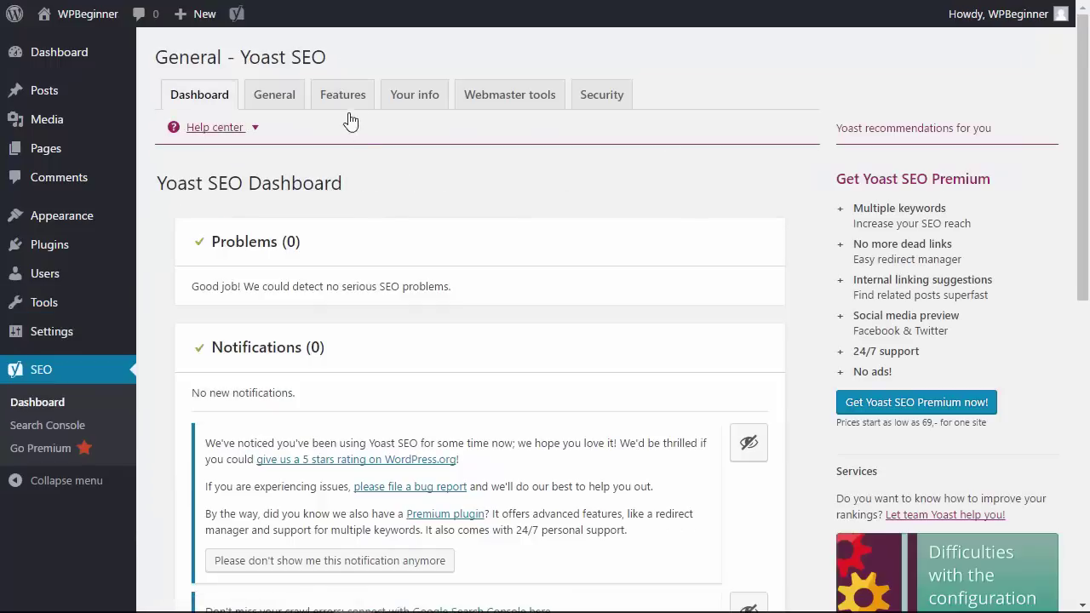
{"action": "left_click", "coordinate": [352, 109]}
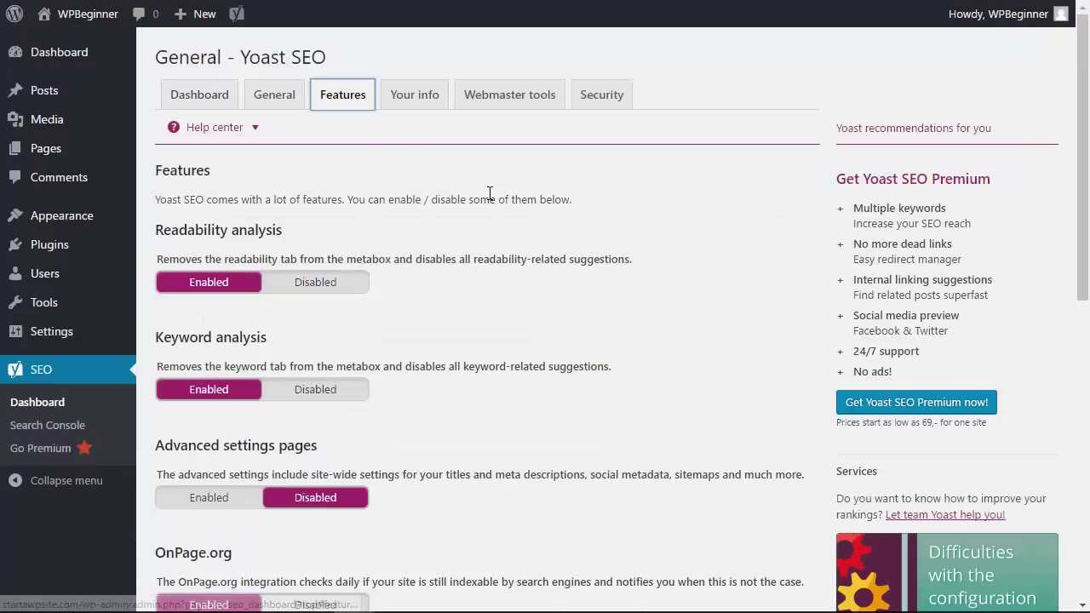
{"action": "scroll", "coordinate": [375, 289], "scroll_direction": "down", "scroll_amount": 2}
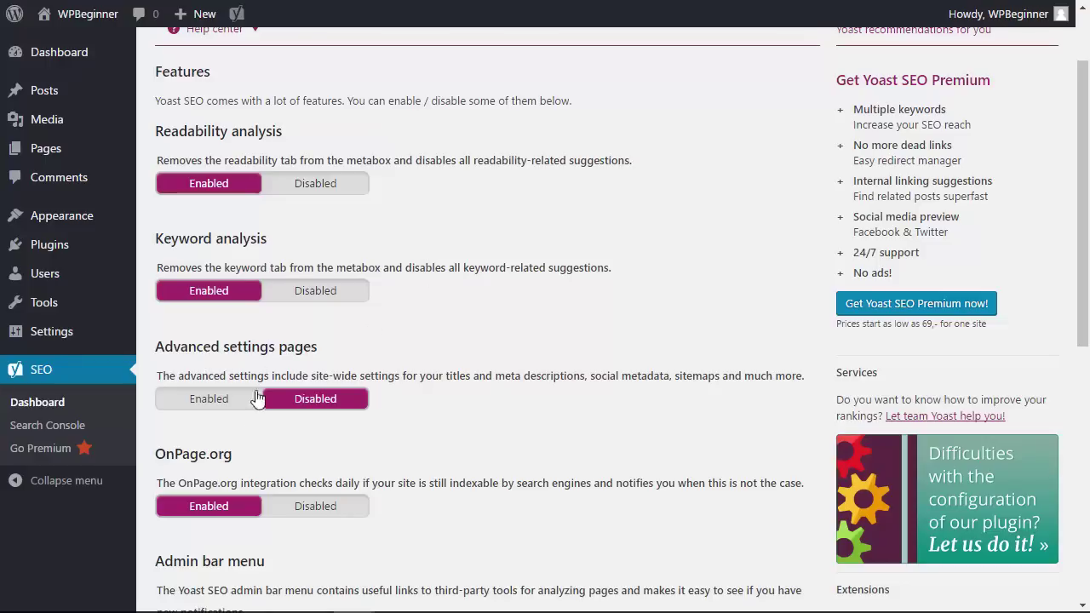
{"action": "left_click", "coordinate": [197, 406]}
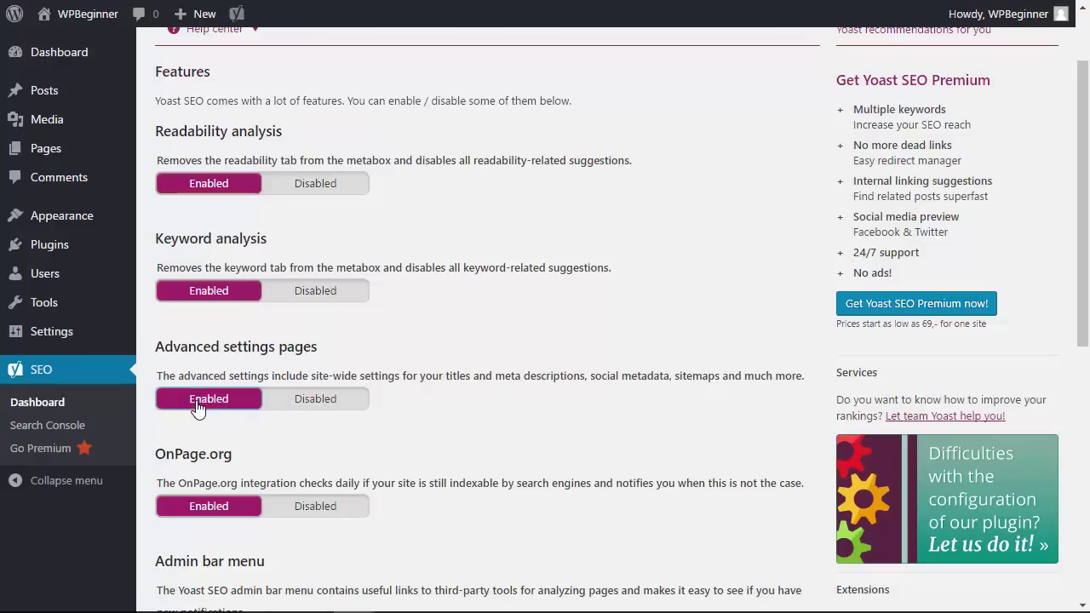
{"action": "scroll", "coordinate": [477, 363], "scroll_direction": "down", "scroll_amount": 3}
{"action": "scroll", "coordinate": [477, 363], "scroll_direction": "down", "scroll_amount": 1}
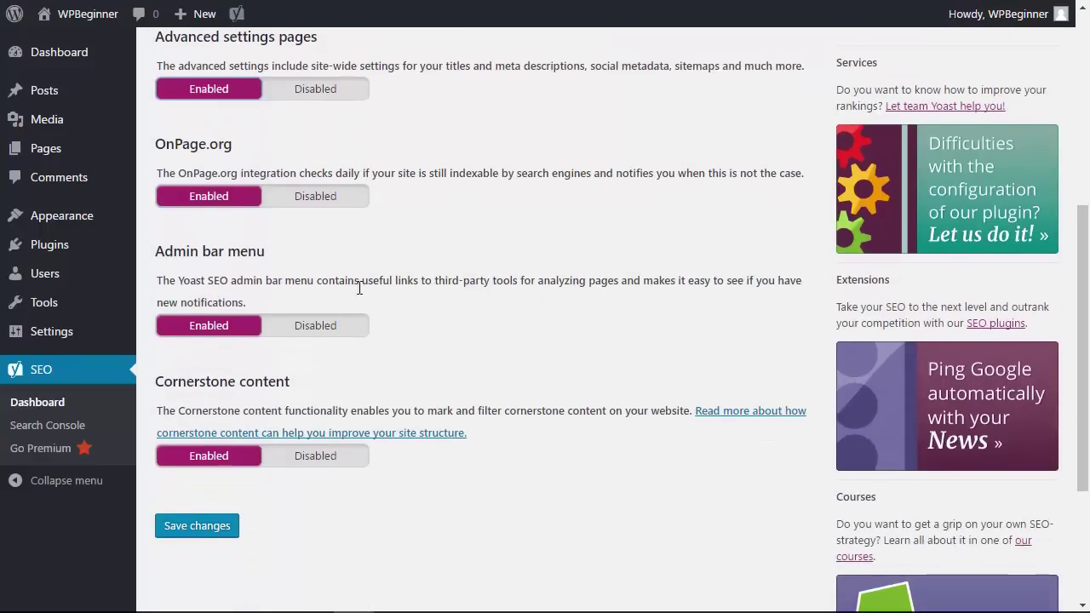
{"action": "left_click", "coordinate": [196, 528]}
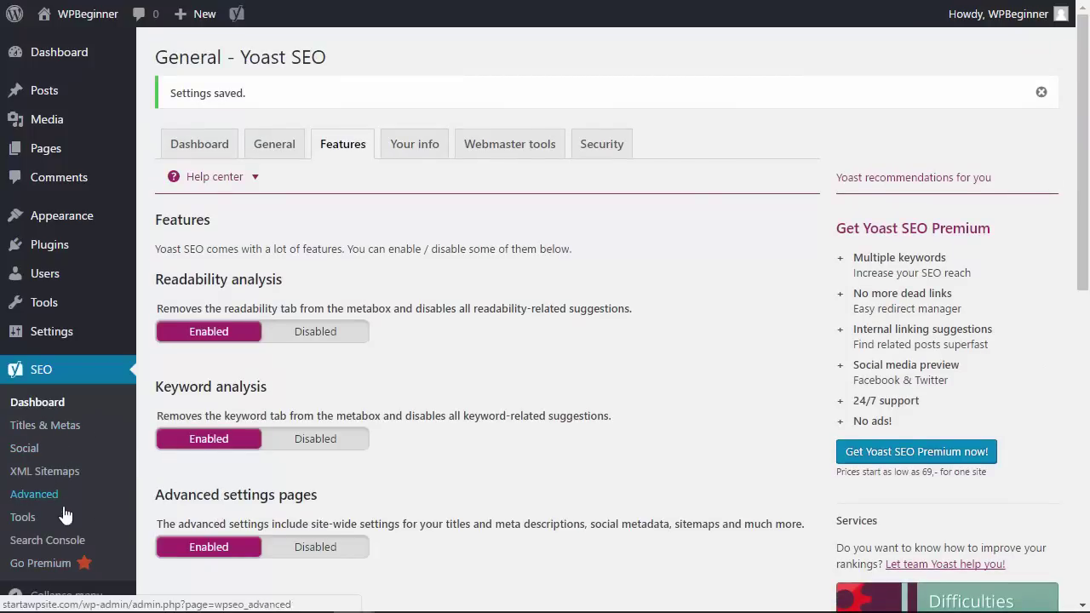
Step: Mark the site as a Company with an uploaded company logo and save
{"action": "left_click", "coordinate": [413, 147]}
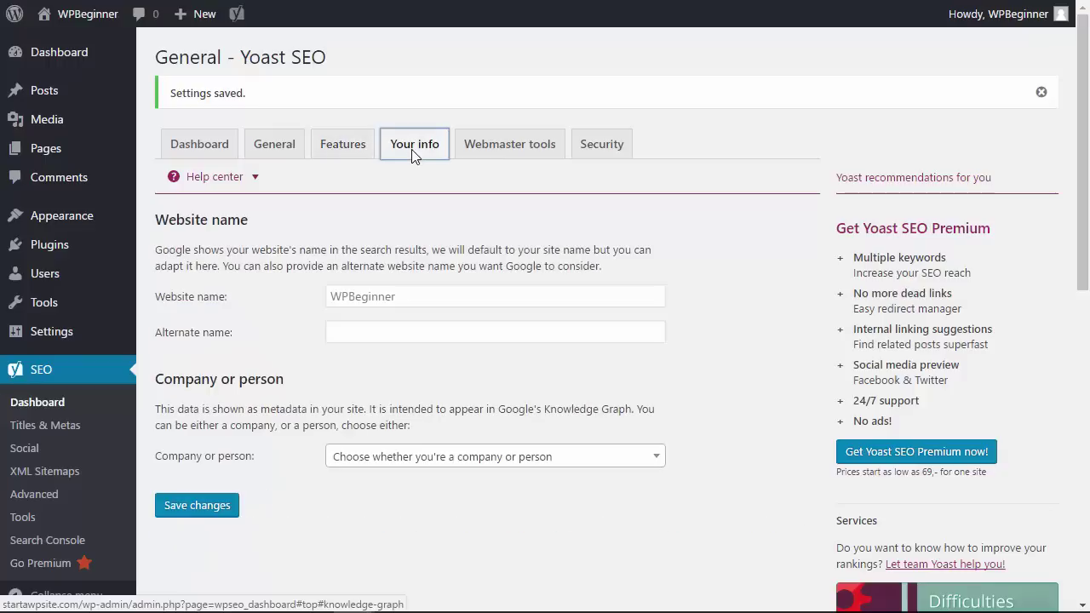
{"action": "left_click", "coordinate": [443, 301]}
{"action": "left_click", "coordinate": [426, 408]}
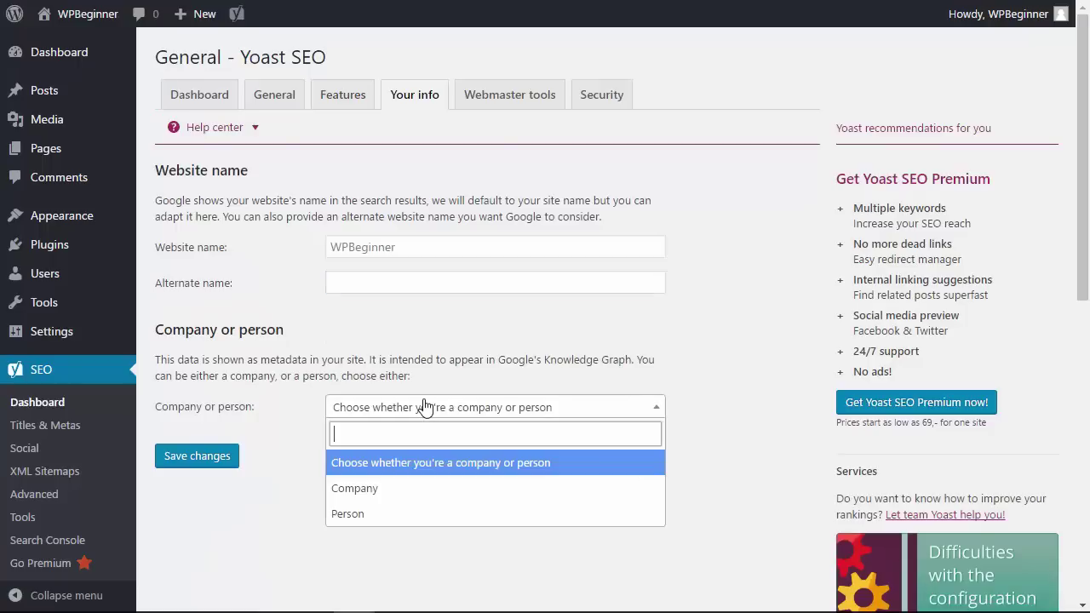
{"action": "left_click", "coordinate": [377, 496]}
{"action": "scroll", "coordinate": [596, 426], "scroll_direction": "down", "scroll_amount": 2}
{"action": "left_click", "coordinate": [733, 371]}
{"action": "left_click", "coordinate": [71, 84]}
{"action": "left_click", "coordinate": [1013, 562]}
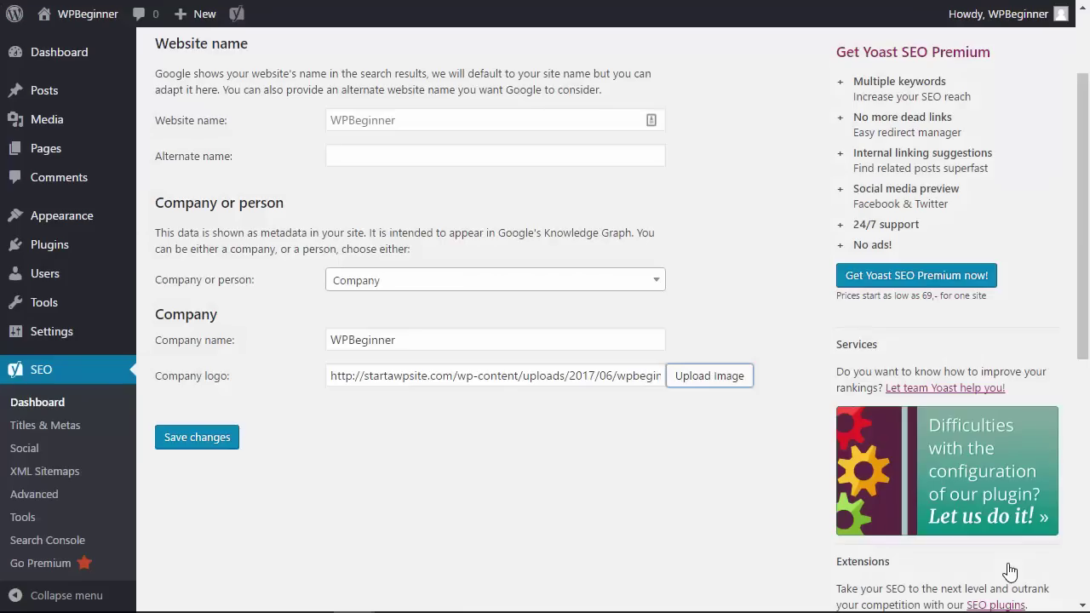
{"action": "scroll", "coordinate": [437, 474], "scroll_direction": "up", "scroll_amount": 1}
{"action": "left_click", "coordinate": [213, 500]}
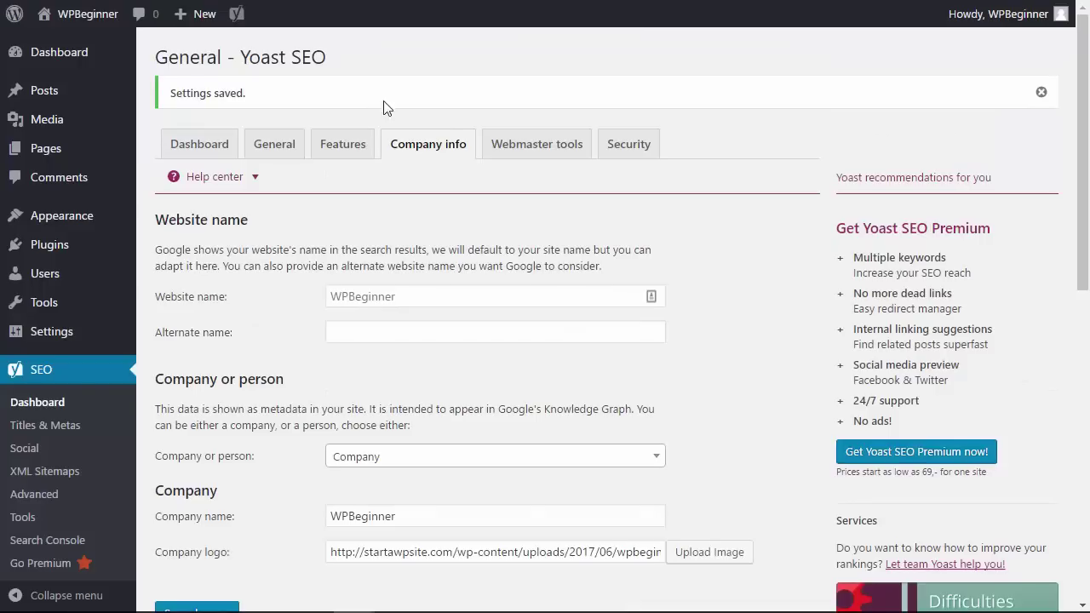
Step: Review the Webmaster tools and Security settings tabs
{"action": "left_click", "coordinate": [529, 150]}
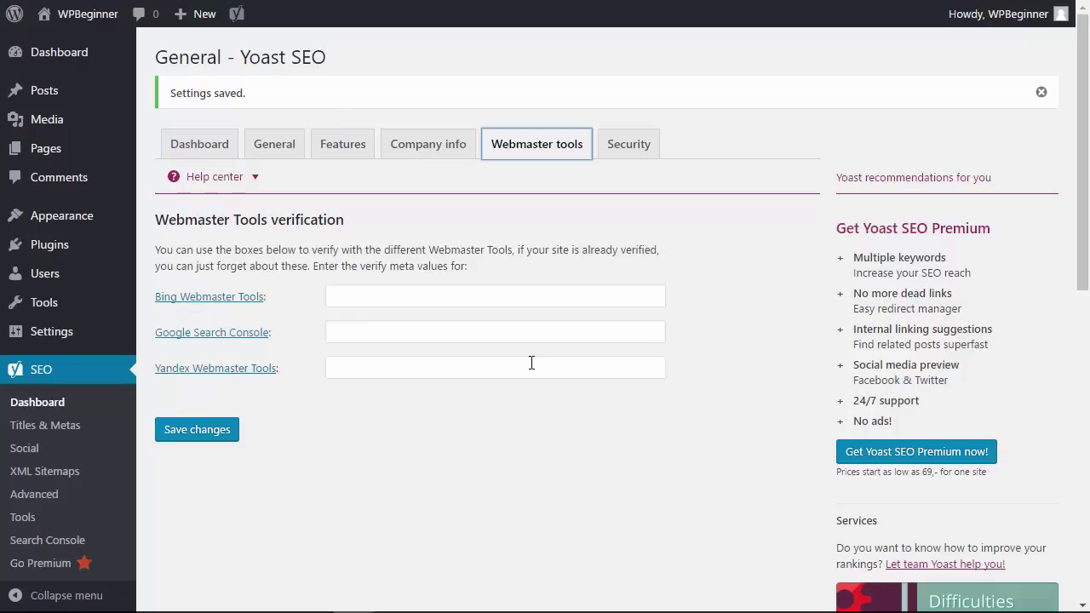
{"action": "left_click", "coordinate": [630, 142]}
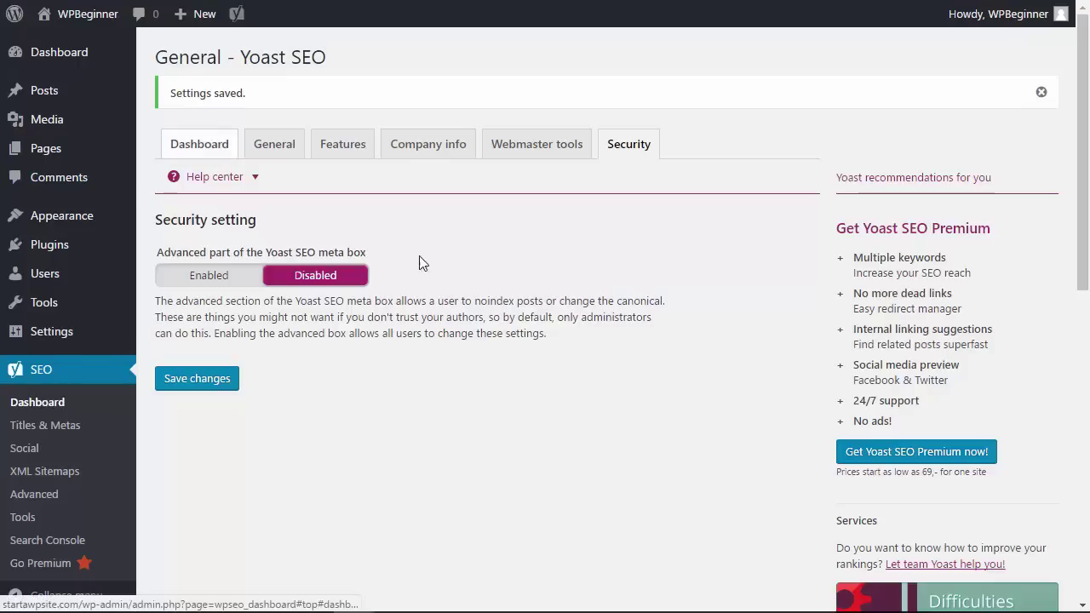
{"action": "left_click", "coordinate": [630, 150]}
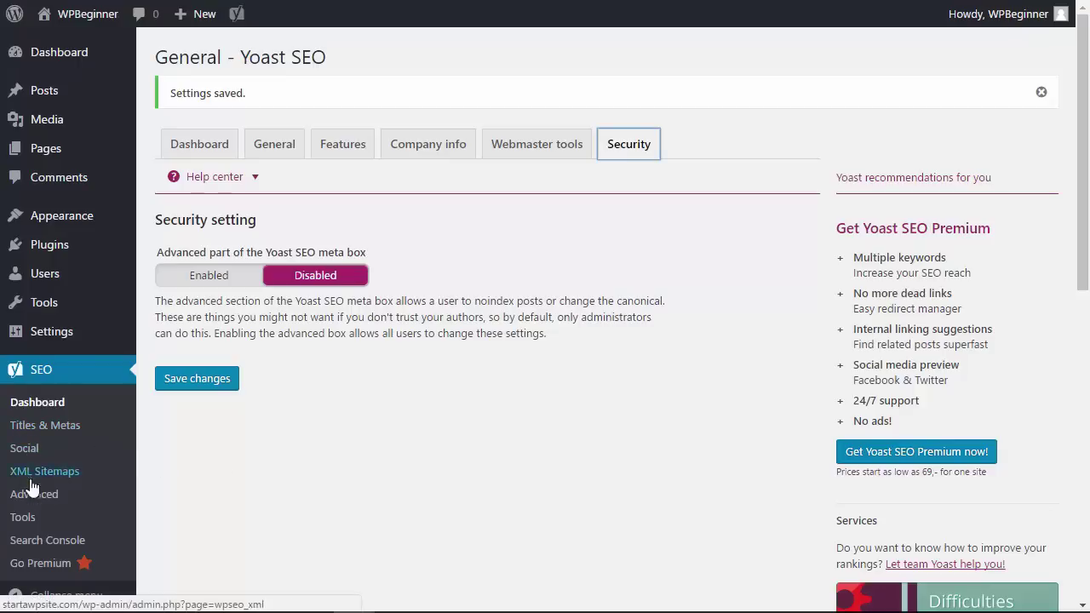
Step: Show the Homepage title and meta description templates on SEO > Titles & Metas
{"action": "left_click", "coordinate": [57, 441]}
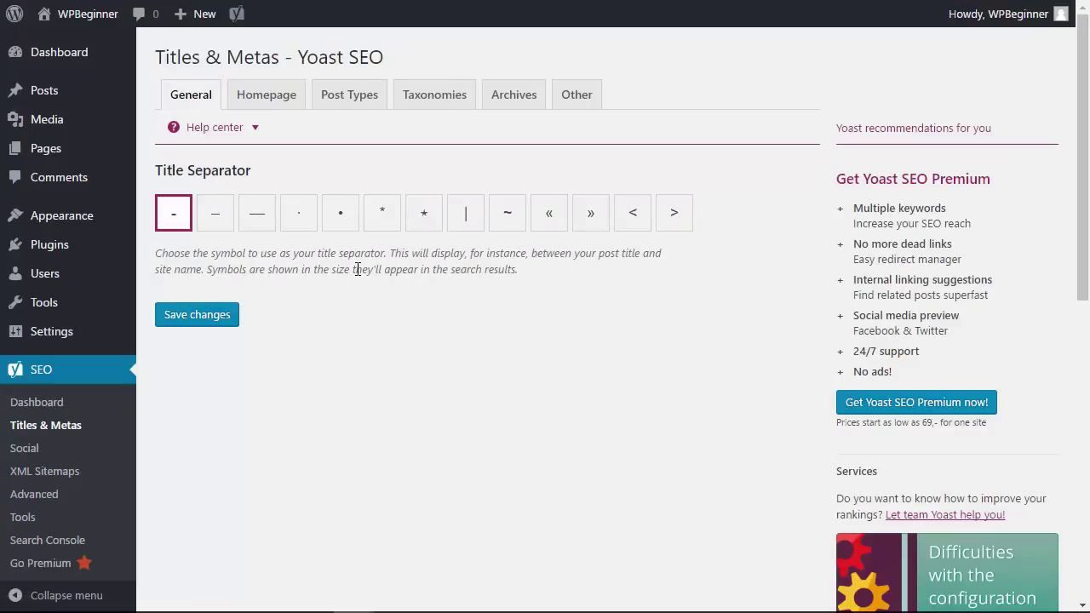
{"action": "key", "text": "F11"}
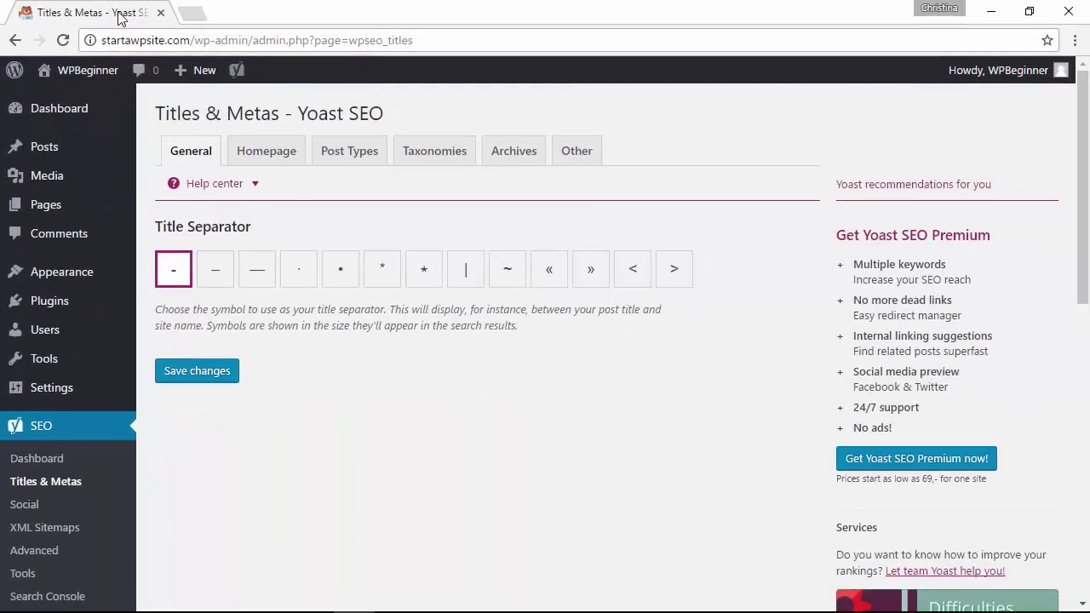
{"action": "left_click", "coordinate": [195, 374]}
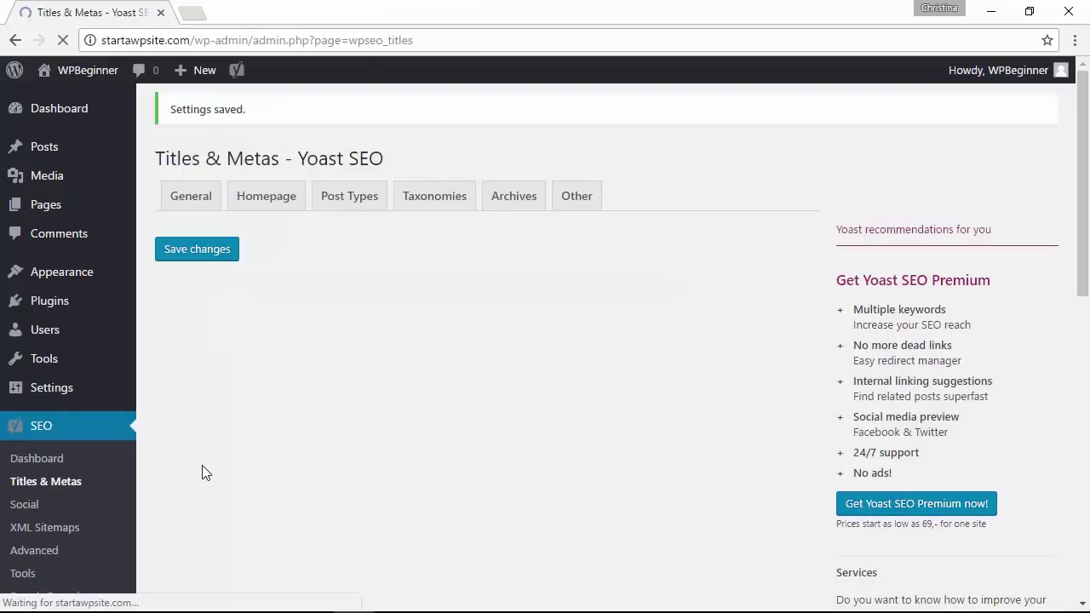
{"action": "left_click", "coordinate": [266, 207]}
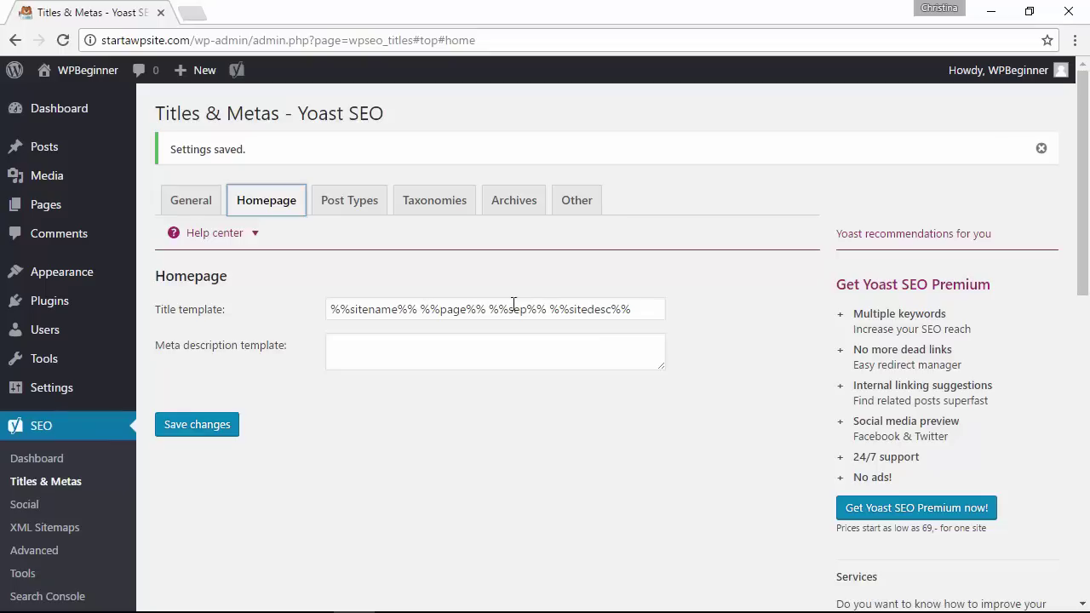
Step: Trim the Posts title template so only %%title%% remains
{"action": "left_click", "coordinate": [356, 204]}
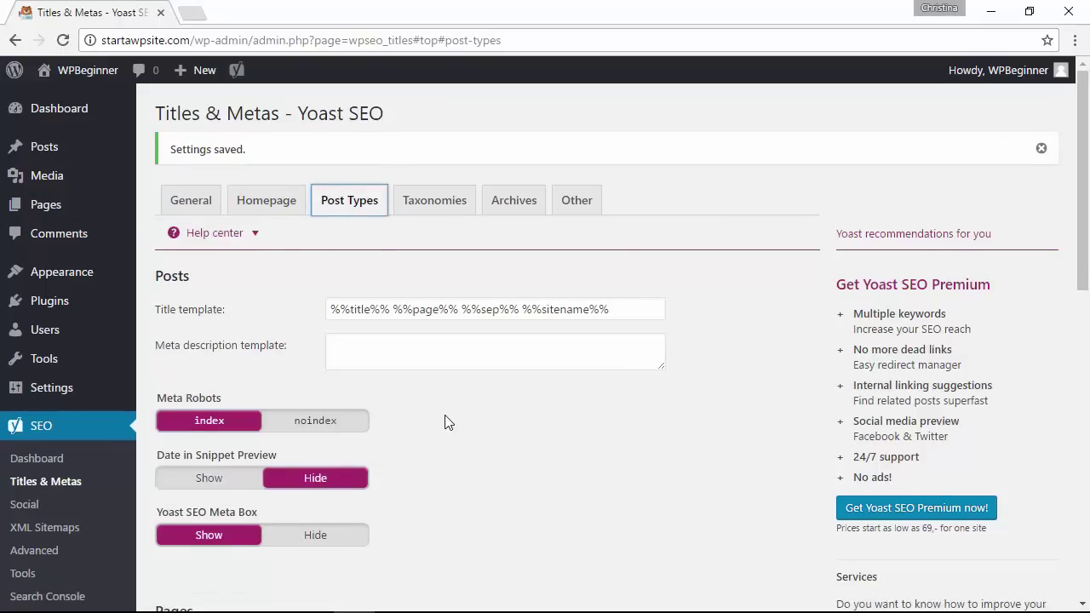
{"action": "scroll", "coordinate": [445, 423], "scroll_direction": "down", "scroll_amount": 2}
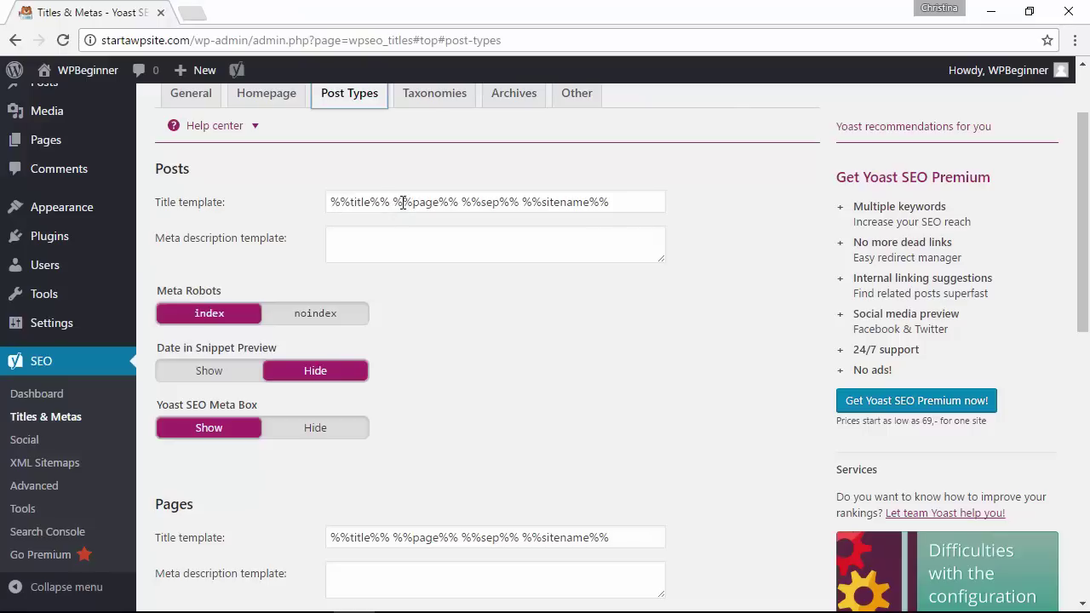
{"action": "left_click_drag", "start_coordinate": [402, 202], "coordinate": [427, 205]}
{"action": "scroll", "coordinate": [492, 202], "scroll_direction": "down", "scroll_amount": 1}
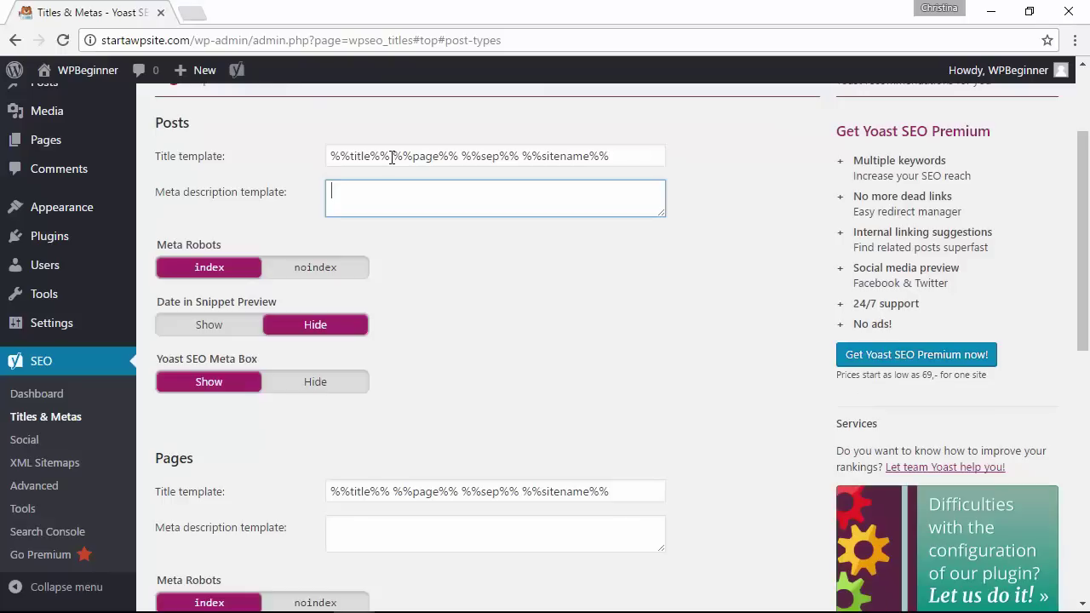
{"action": "left_click_drag", "start_coordinate": [390, 156], "coordinate": [755, 164]}
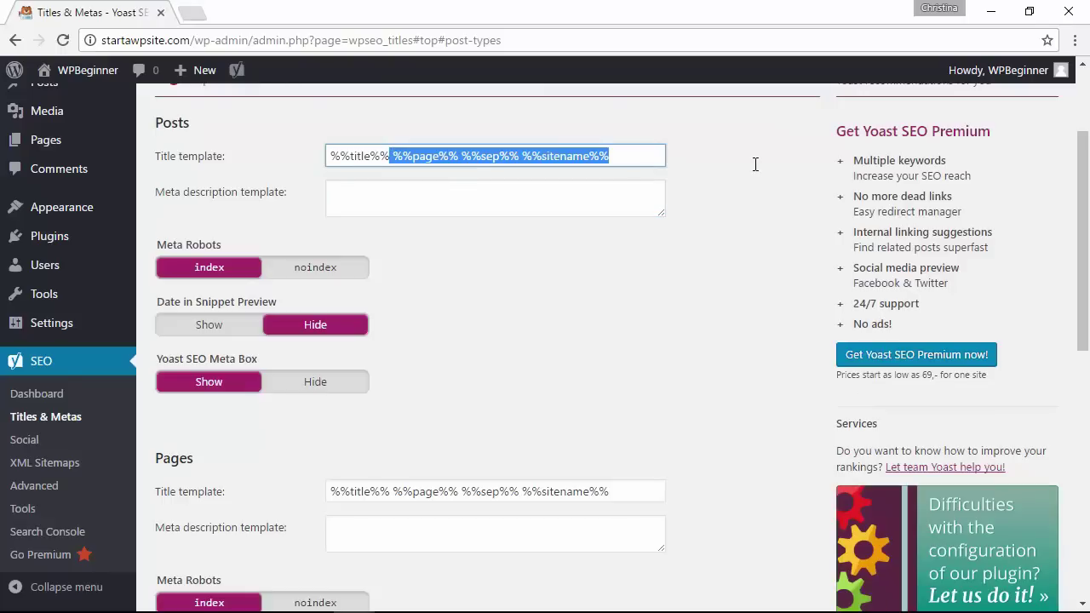
{"action": "key", "text": "Delete"}
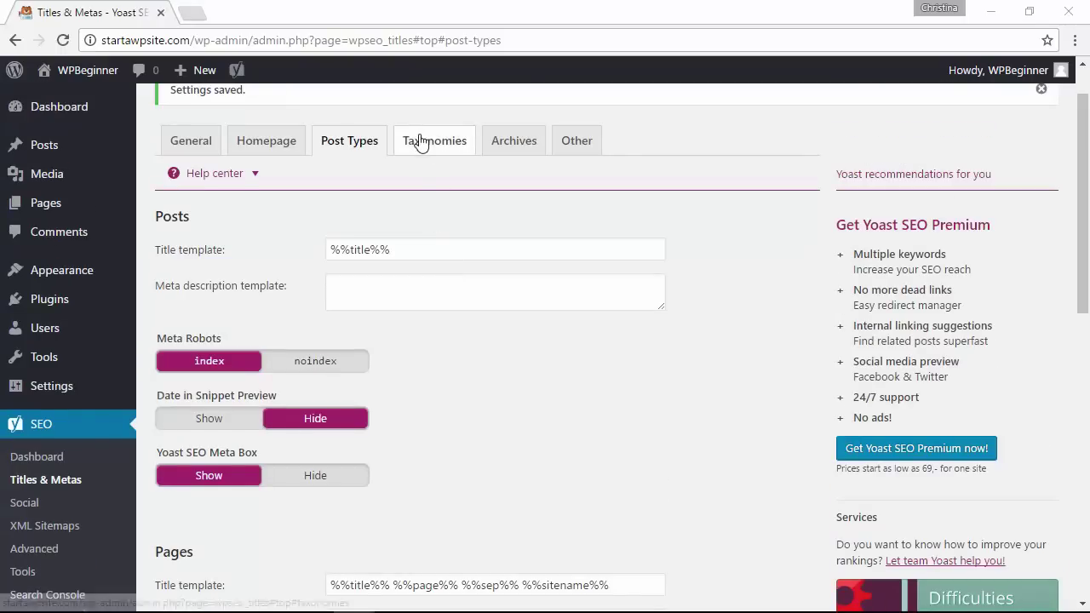
Step: Review the Taxonomies, Archives and Other title settings and save them
{"action": "left_click", "coordinate": [422, 143]}
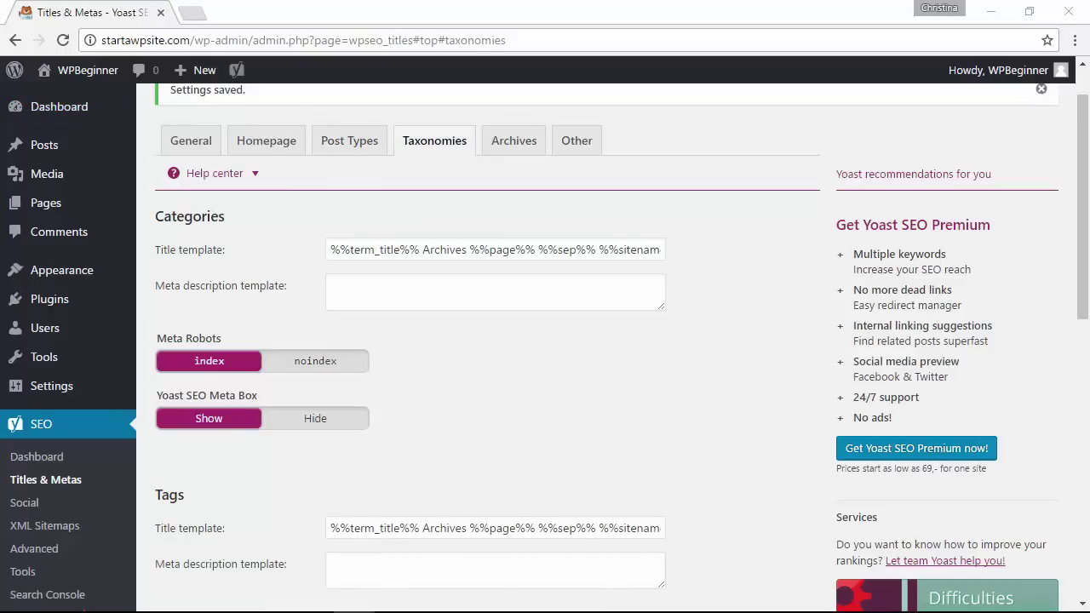
{"action": "left_click", "coordinate": [516, 151]}
{"action": "scroll", "coordinate": [535, 256], "scroll_direction": "down", "scroll_amount": 2}
{"action": "scroll", "coordinate": [542, 307], "scroll_direction": "down", "scroll_amount": 3}
{"action": "scroll", "coordinate": [541, 308], "scroll_direction": "down", "scroll_amount": 2}
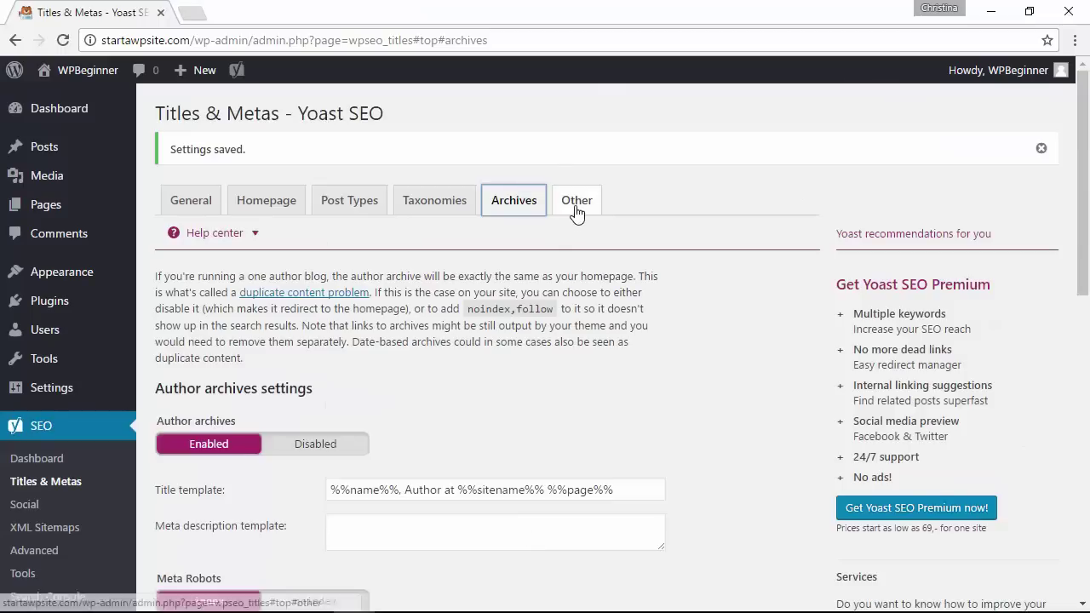
{"action": "left_click", "coordinate": [575, 205]}
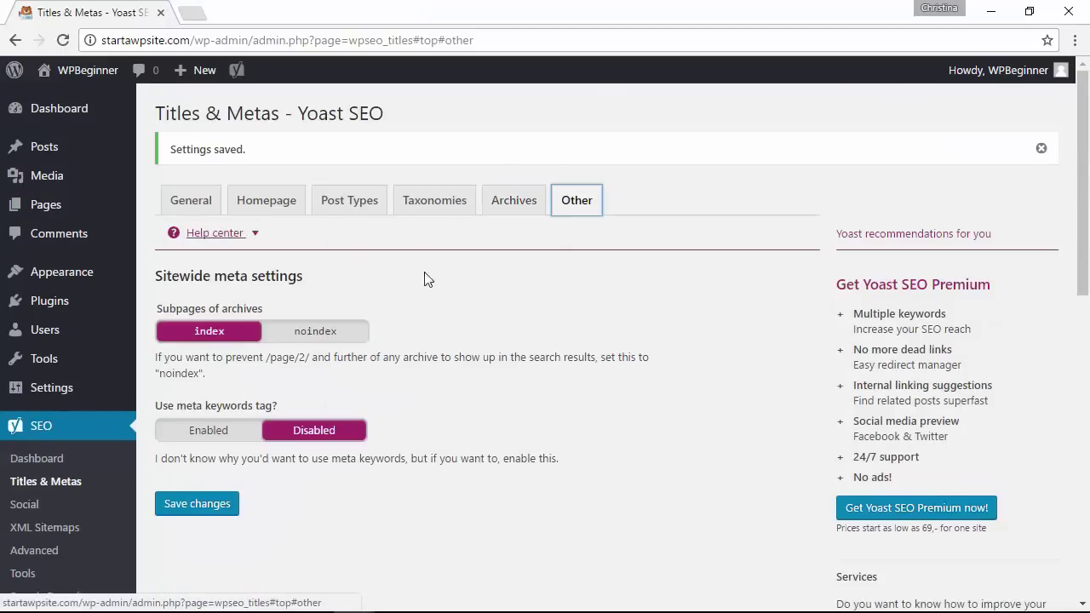
{"action": "left_click", "coordinate": [209, 508]}
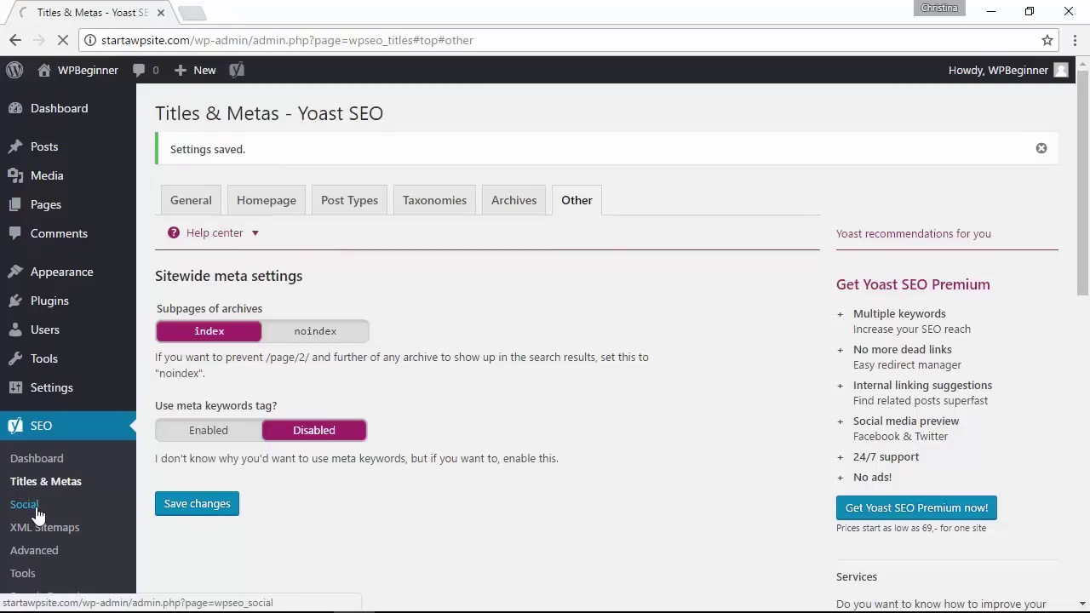
{"action": "left_click", "coordinate": [30, 509]}
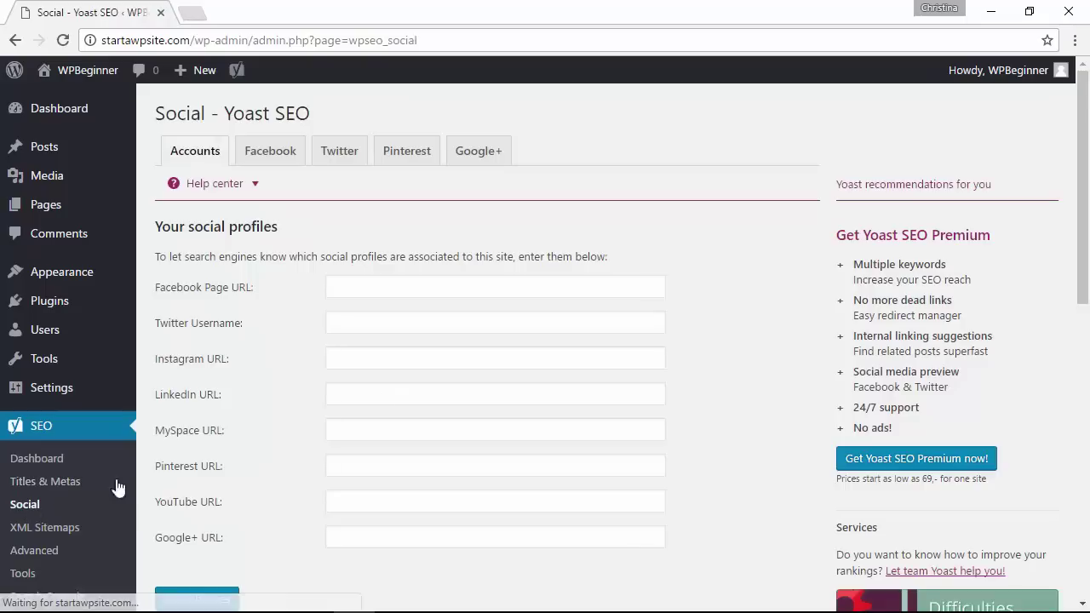
{"action": "left_click", "coordinate": [401, 292]}
{"action": "type", "text": "https:"}
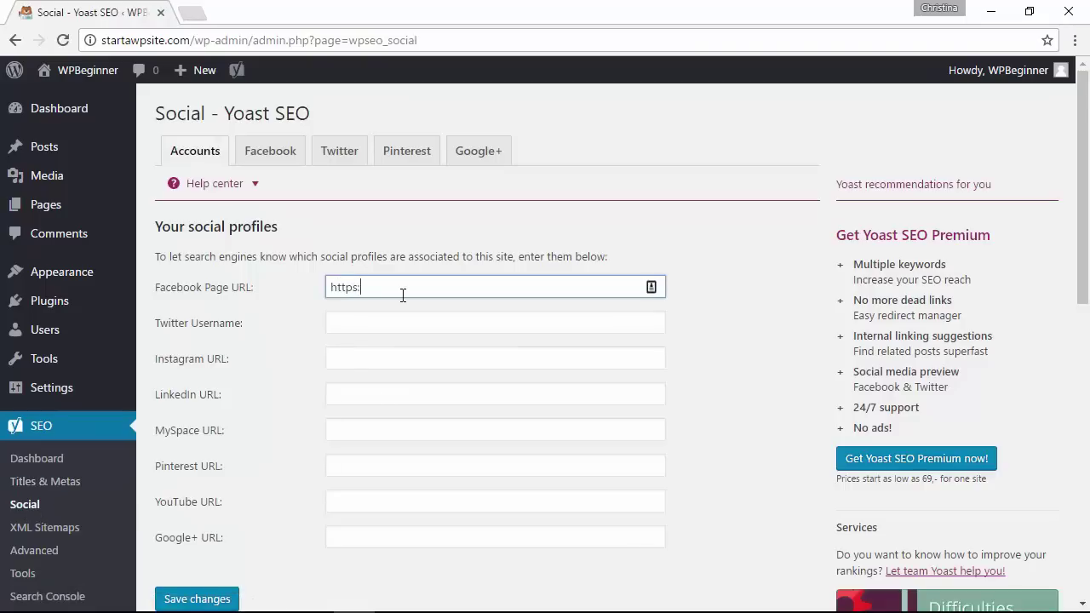
{"action": "type", "text": "//facebook."}
{"action": "type", "text": "com/wpbeginner"}
{"action": "left_click", "coordinate": [370, 323]}
{"action": "type", "text": "@wpbeginner"}
{"action": "scroll", "coordinate": [250, 402], "scroll_direction": "down", "scroll_amount": 2}
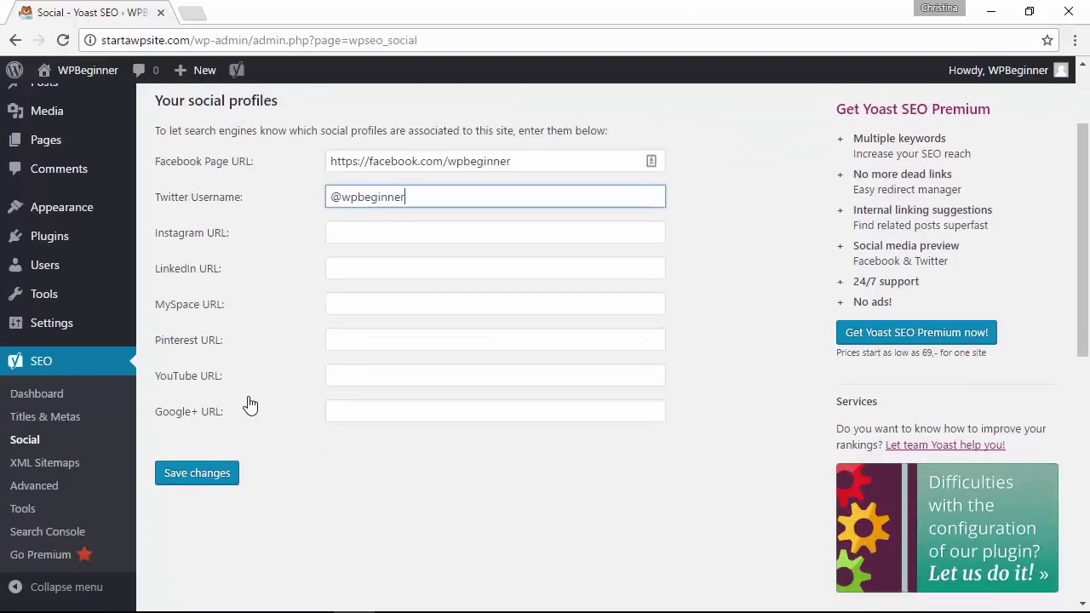
{"action": "left_click", "coordinate": [205, 461]}
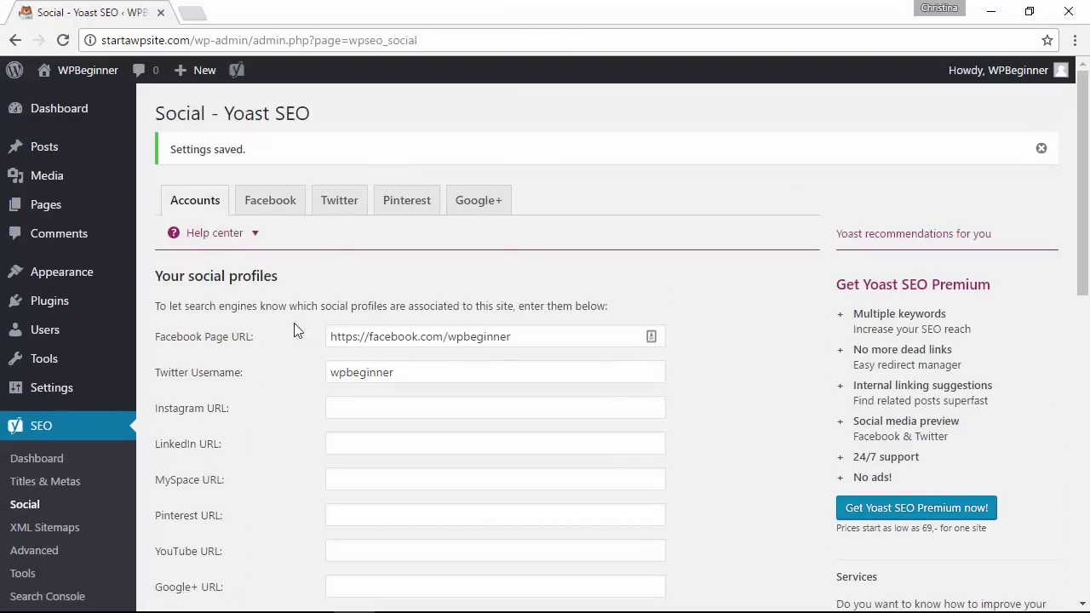
{"action": "left_click", "coordinate": [271, 201]}
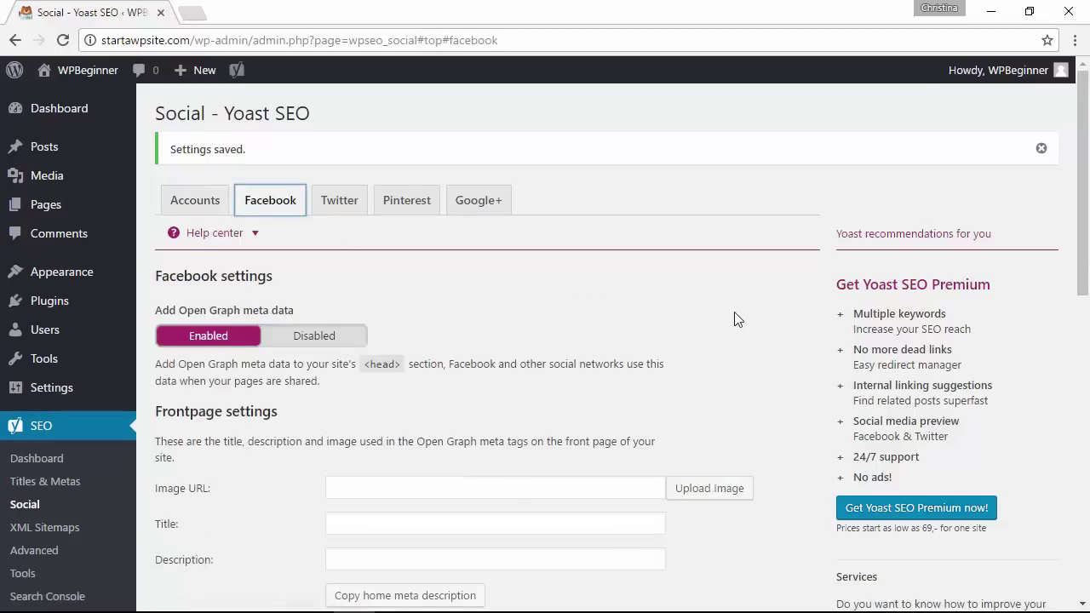
Step: Set the logo as the Facebook front page image with title 'WPBeginner'
{"action": "scroll", "coordinate": [737, 319], "scroll_direction": "down", "scroll_amount": 2}
{"action": "scroll", "coordinate": [738, 318], "scroll_direction": "down", "scroll_amount": 1}
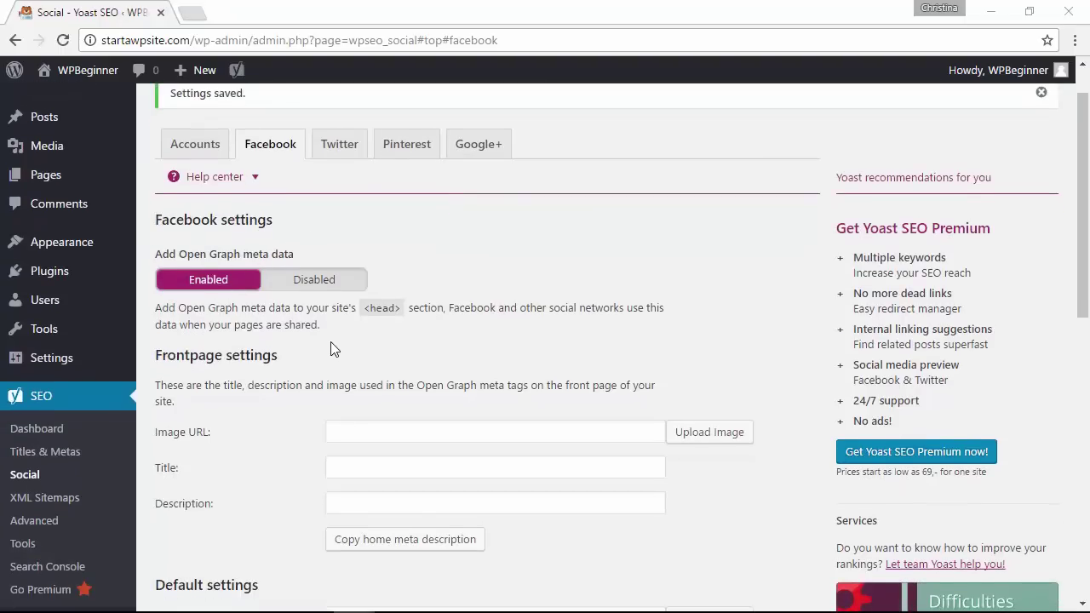
{"action": "scroll", "coordinate": [330, 341], "scroll_direction": "down", "scroll_amount": 1}
{"action": "scroll", "coordinate": [332, 349], "scroll_direction": "down", "scroll_amount": 2}
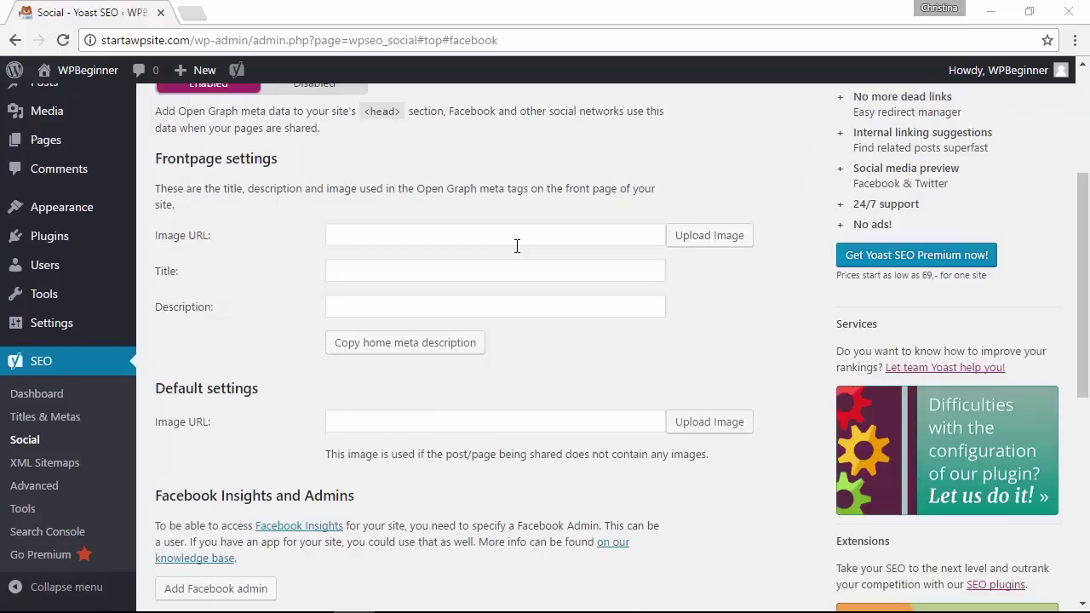
{"action": "left_click", "coordinate": [703, 238]}
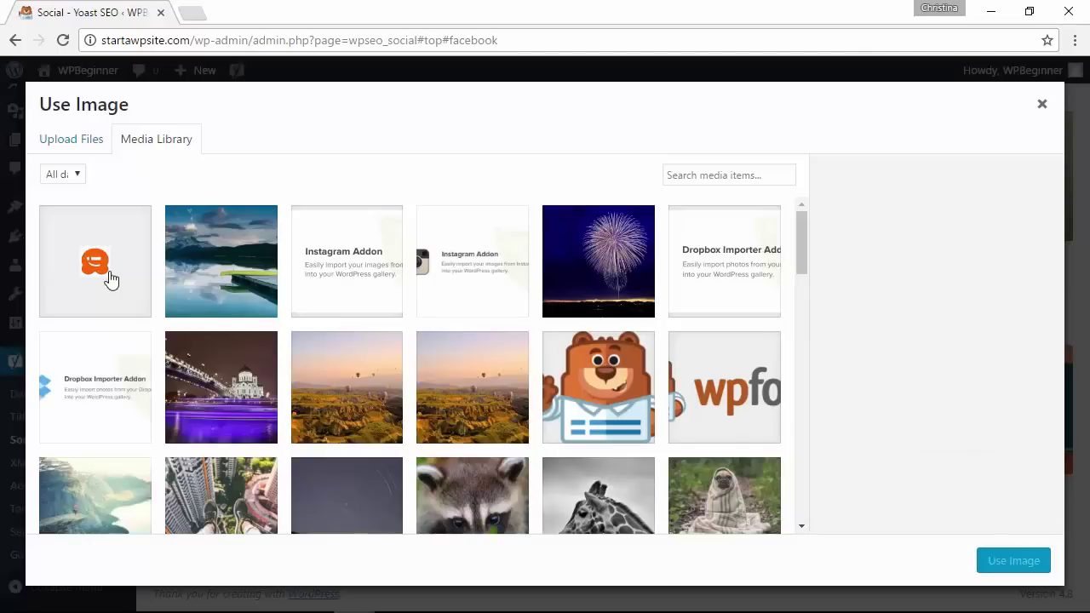
{"action": "left_click", "coordinate": [107, 278]}
{"action": "left_click", "coordinate": [1013, 561]}
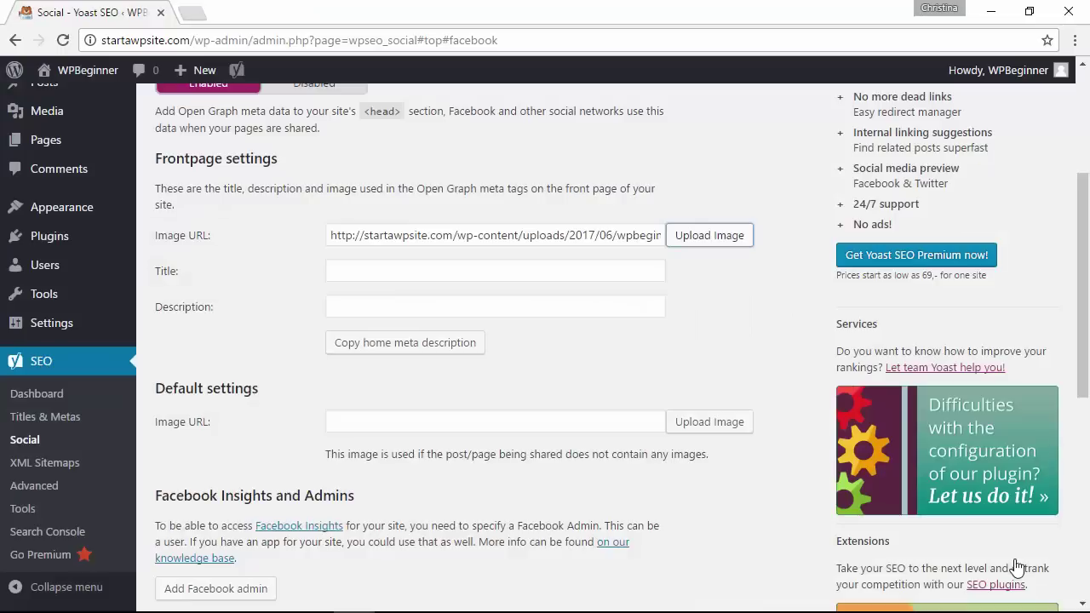
{"action": "left_click", "coordinate": [370, 276]}
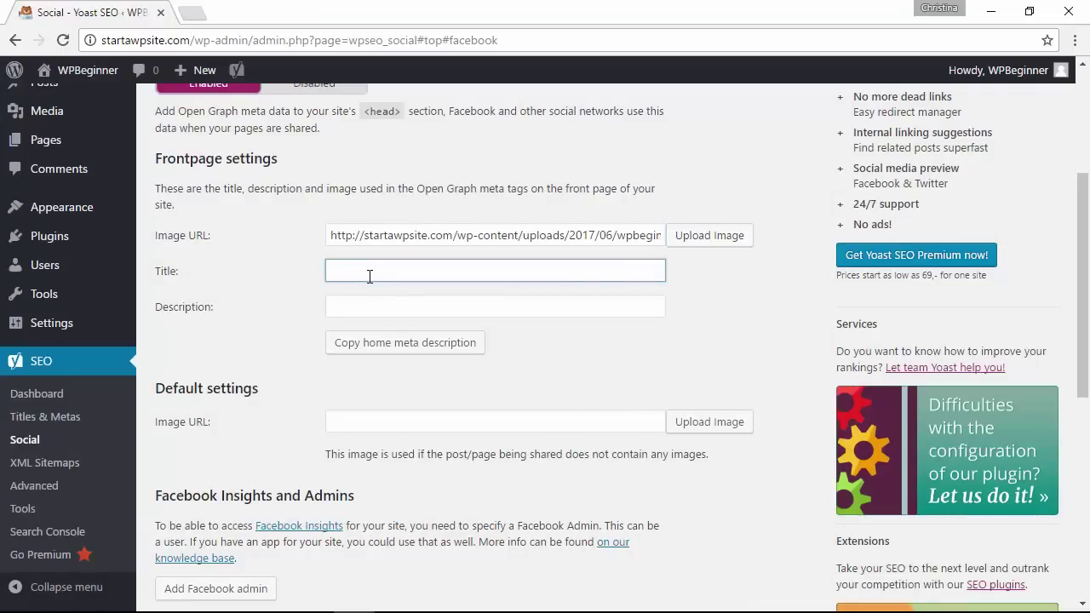
{"action": "type", "text": "WPBeginner"}
{"action": "left_click", "coordinate": [352, 308]}
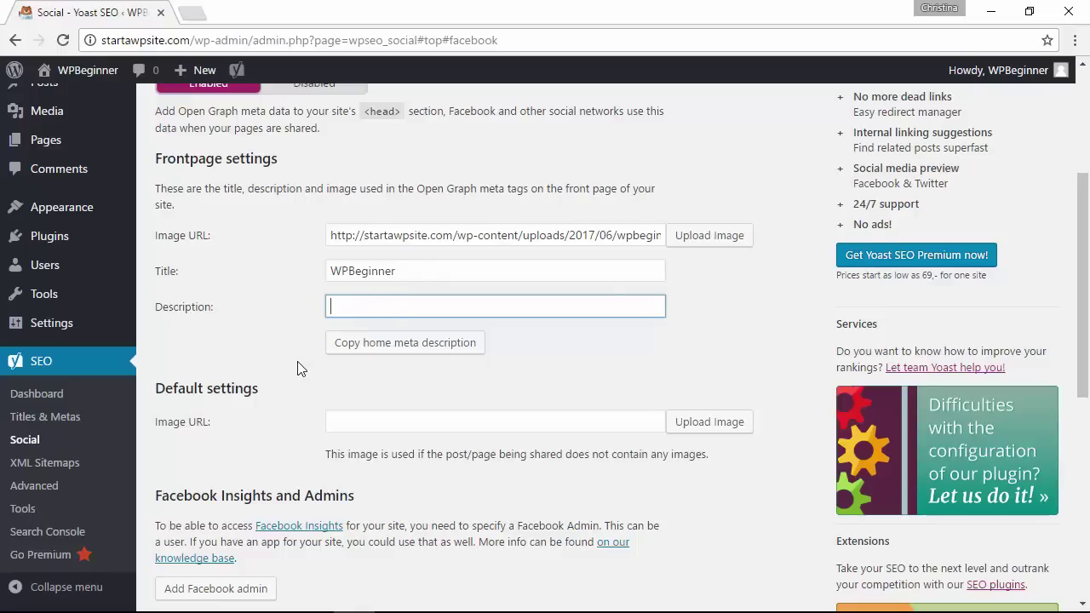
{"action": "scroll", "coordinate": [296, 362], "scroll_direction": "down", "scroll_amount": 2}
Step: Use the logo as the default sharing image, skip adding a Facebook admin, and save
{"action": "left_click", "coordinate": [707, 282]}
{"action": "left_click", "coordinate": [109, 294]}
{"action": "left_click", "coordinate": [1000, 566]}
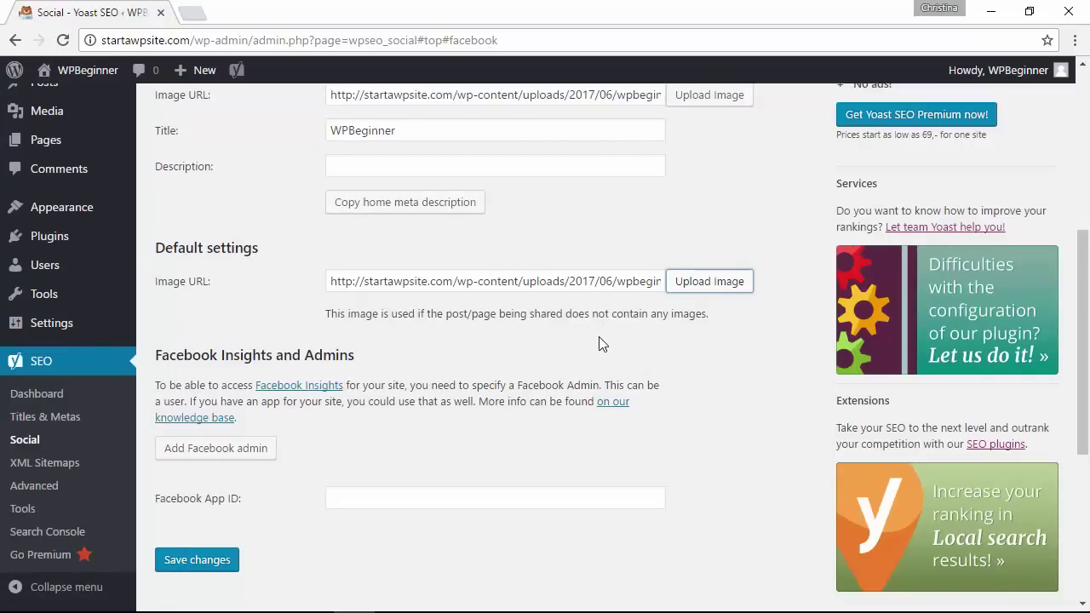
{"action": "scroll", "coordinate": [599, 341], "scroll_direction": "down", "scroll_amount": 2}
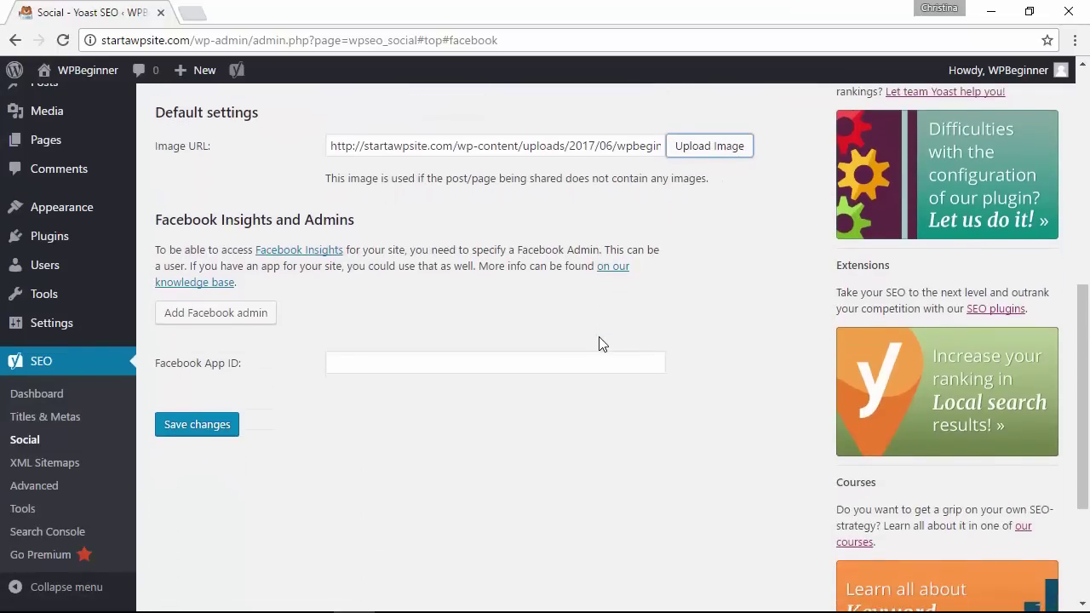
{"action": "scroll", "coordinate": [599, 341], "scroll_direction": "down", "scroll_amount": 1}
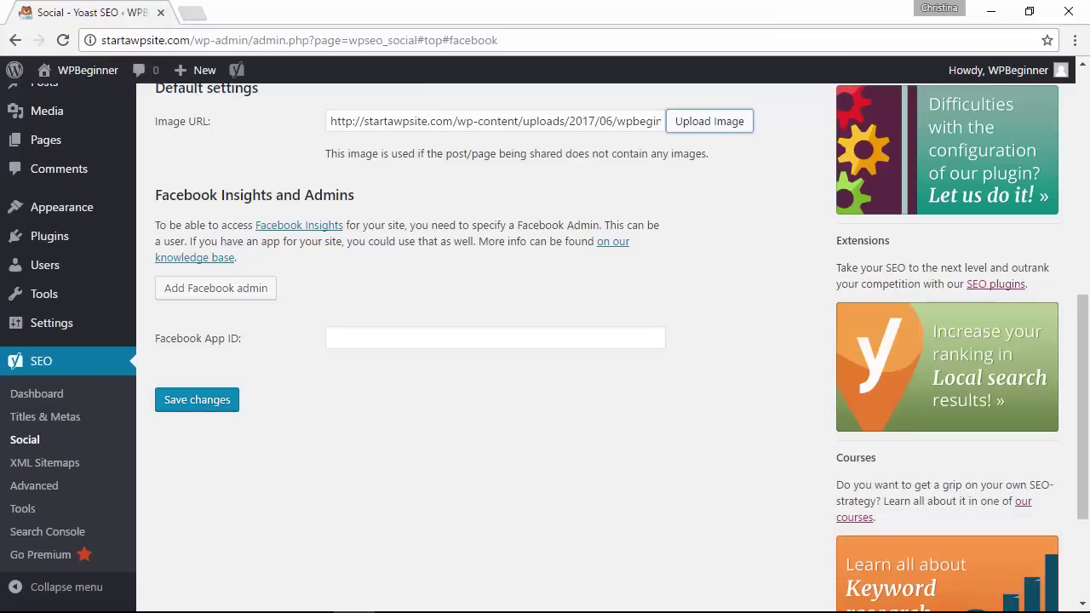
{"action": "left_click", "coordinate": [212, 288]}
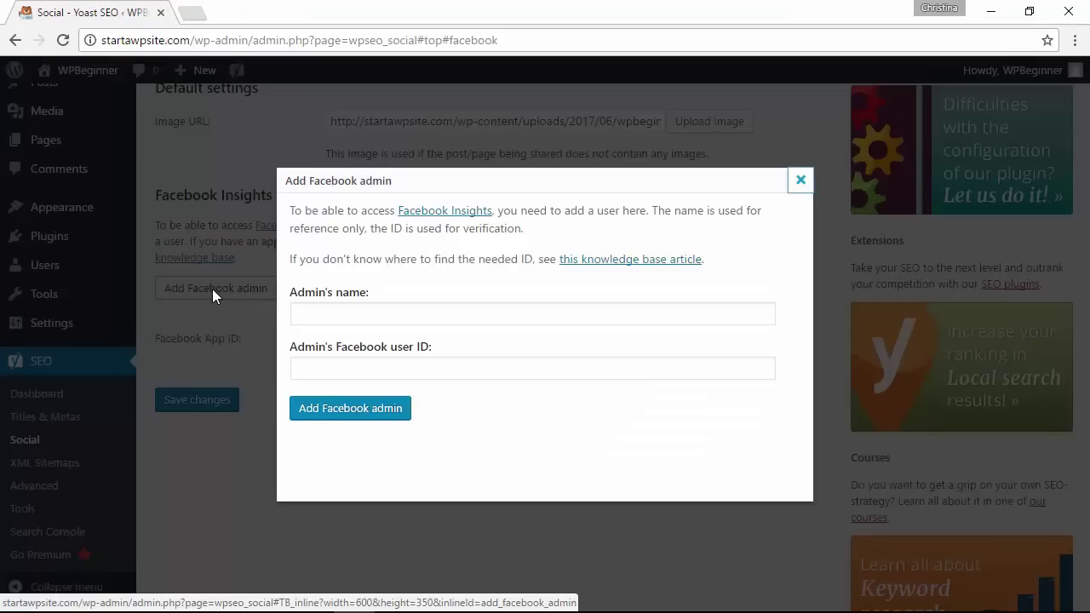
{"action": "left_click", "coordinate": [799, 179]}
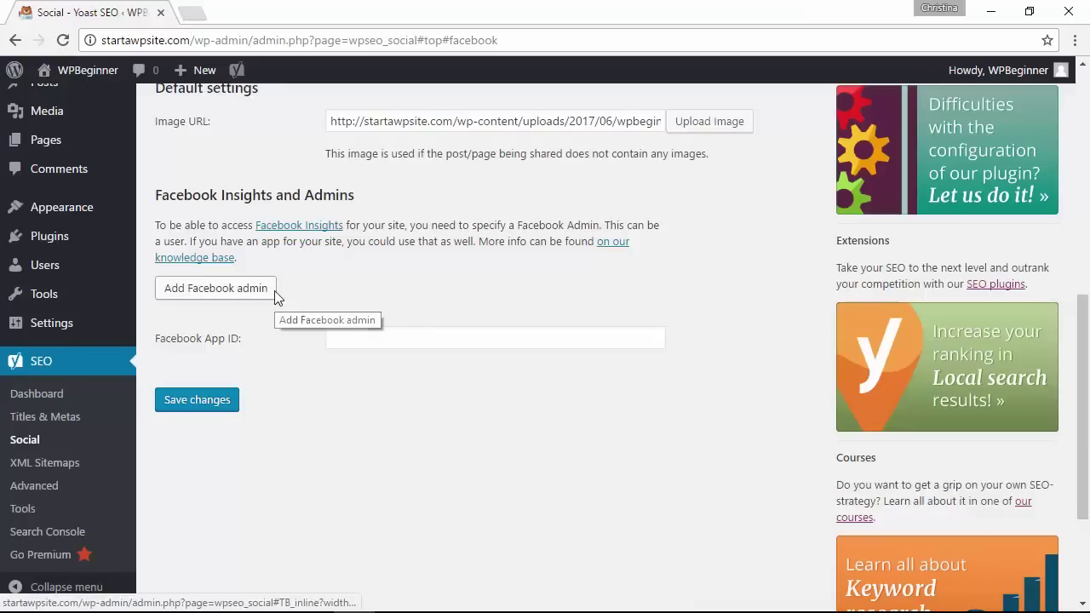
{"action": "left_click", "coordinate": [223, 404]}
Step: Set the default Twitter card type to Summary with large image
{"action": "left_click", "coordinate": [341, 205]}
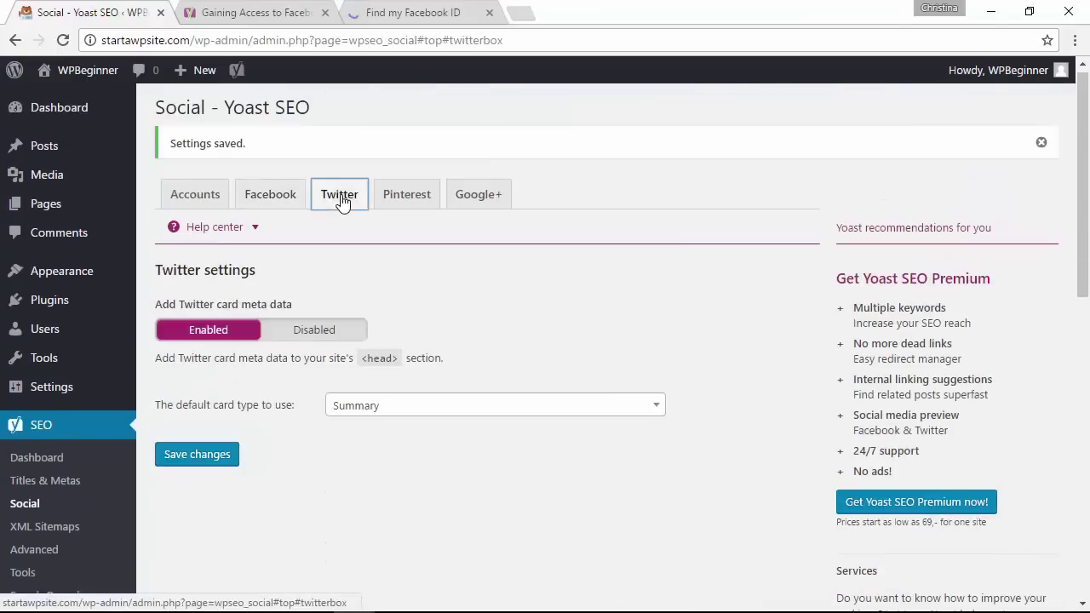
{"action": "left_click", "coordinate": [455, 407]}
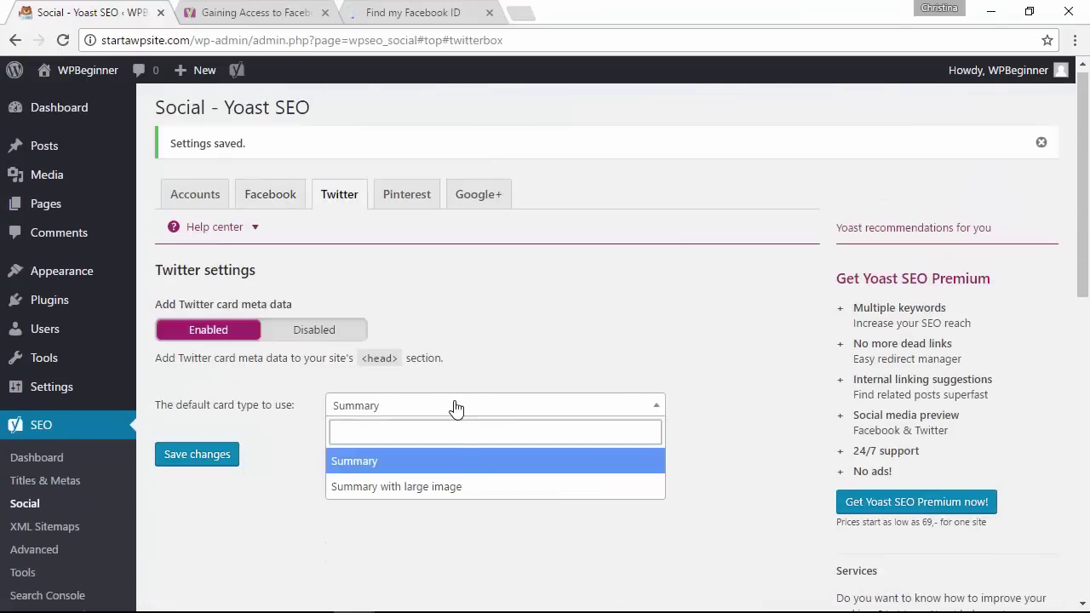
{"action": "left_click", "coordinate": [388, 493]}
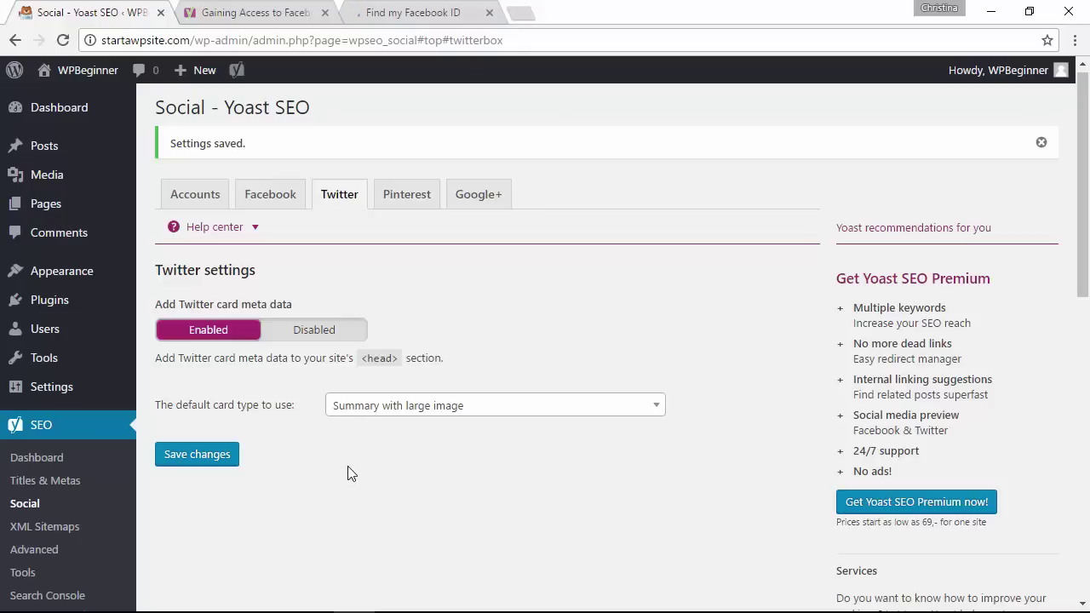
Step: Review the Pinterest settings and the Google+ Publisher Page field
{"action": "left_click", "coordinate": [419, 201]}
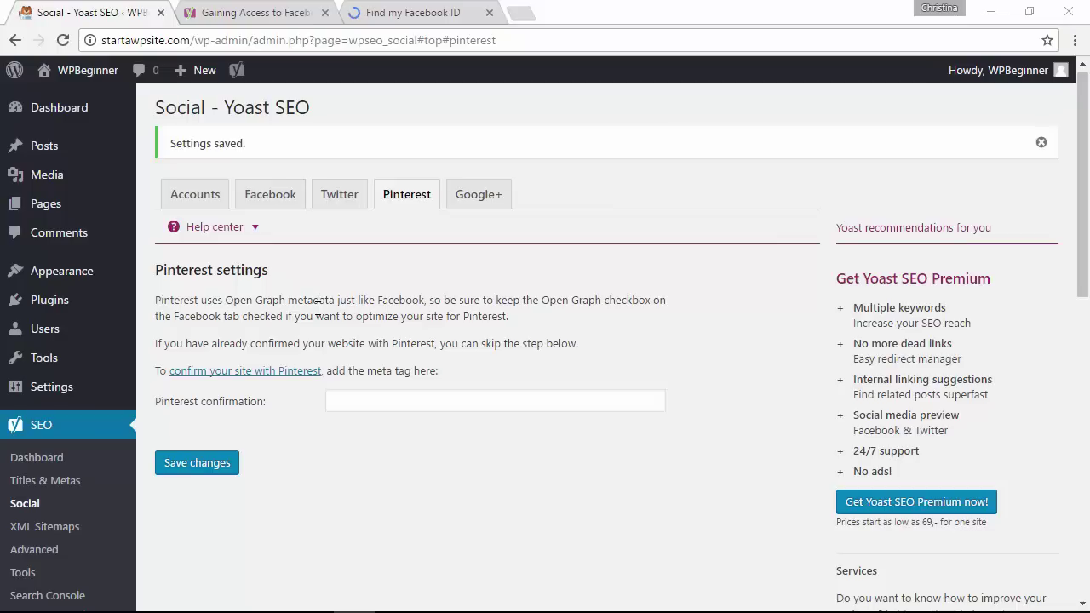
{"action": "scroll", "coordinate": [334, 312], "scroll_direction": "down", "scroll_amount": 1}
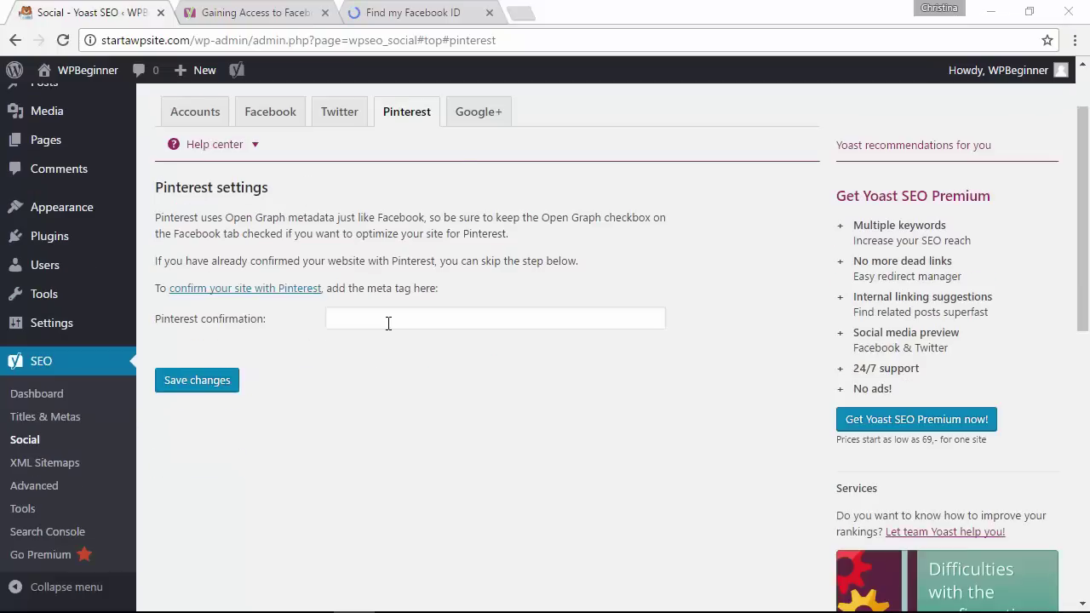
{"action": "left_click", "coordinate": [461, 109]}
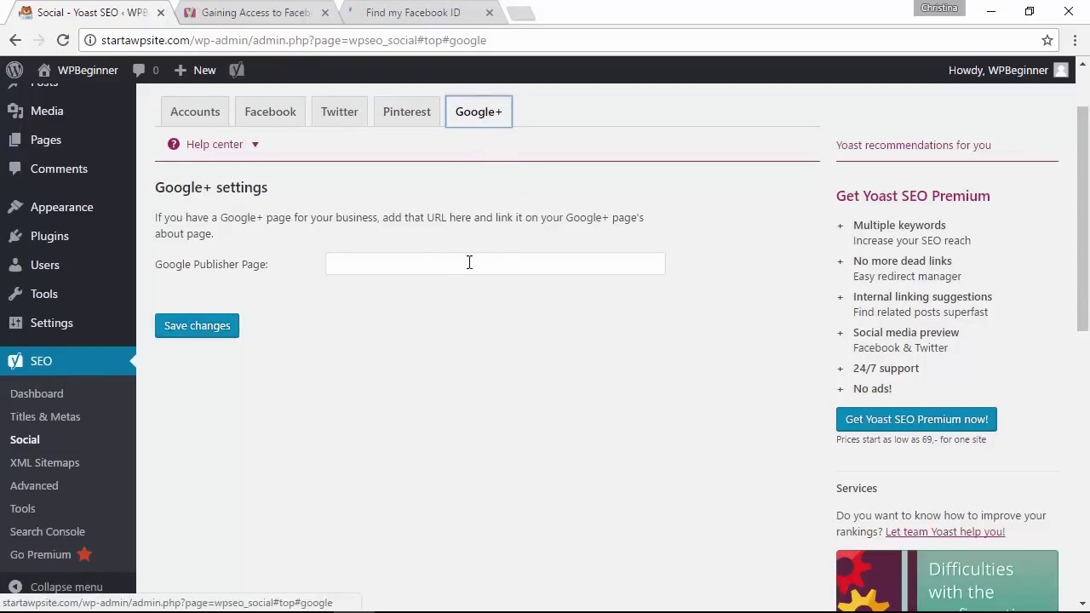
{"action": "left_click", "coordinate": [427, 263]}
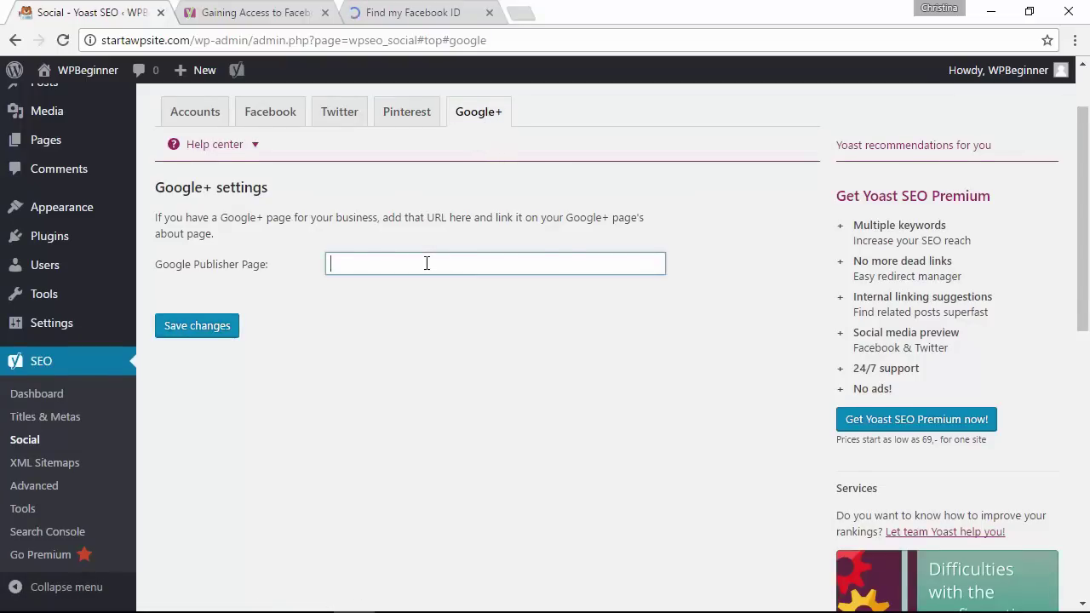
{"action": "key", "text": "F11"}
Step: View the XML sitemap index, keep the author sitemap disabled, and check post type settings
{"action": "left_click", "coordinate": [39, 475]}
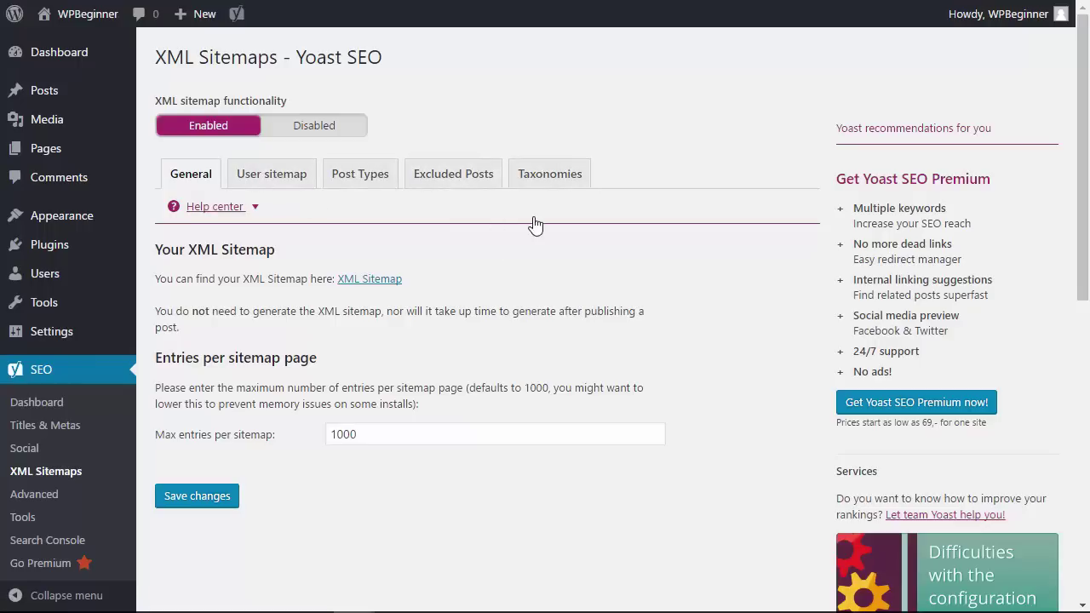
{"action": "left_click", "coordinate": [371, 288]}
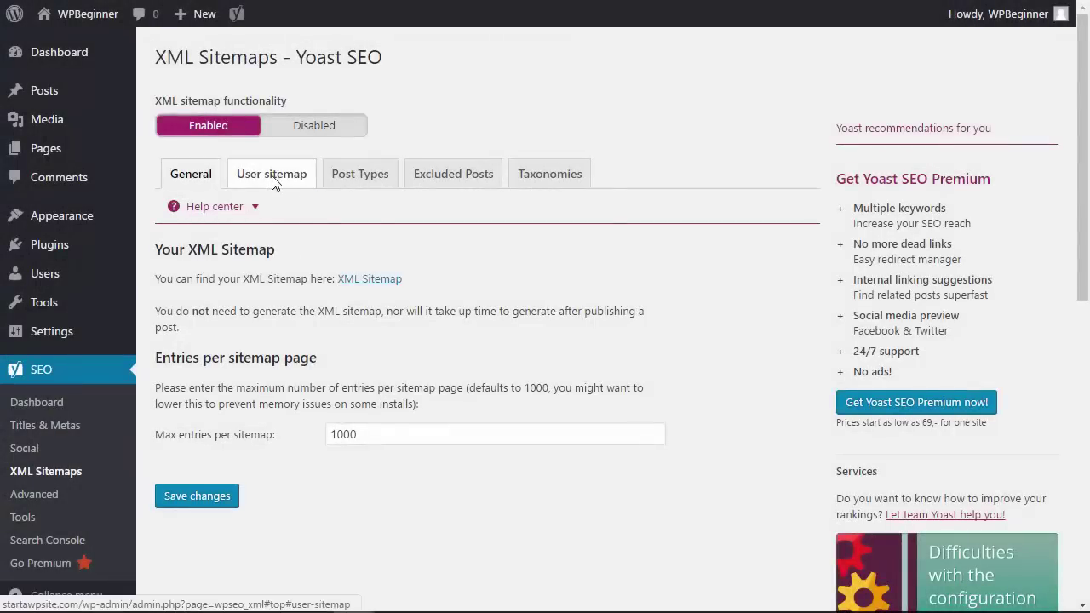
{"action": "left_click", "coordinate": [275, 178]}
{"action": "left_click", "coordinate": [306, 314]}
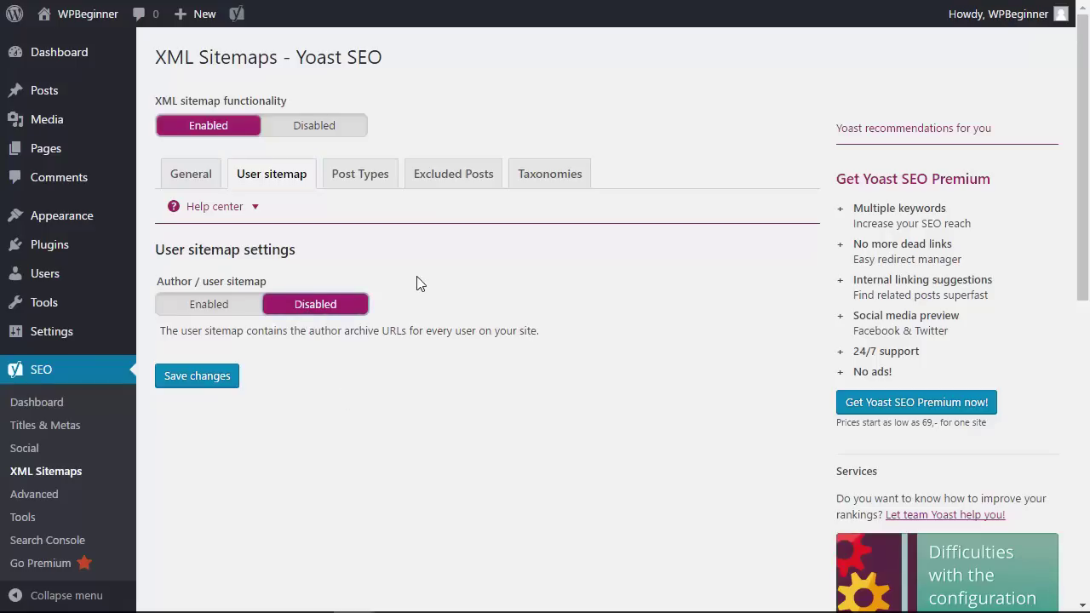
{"action": "left_click", "coordinate": [358, 182]}
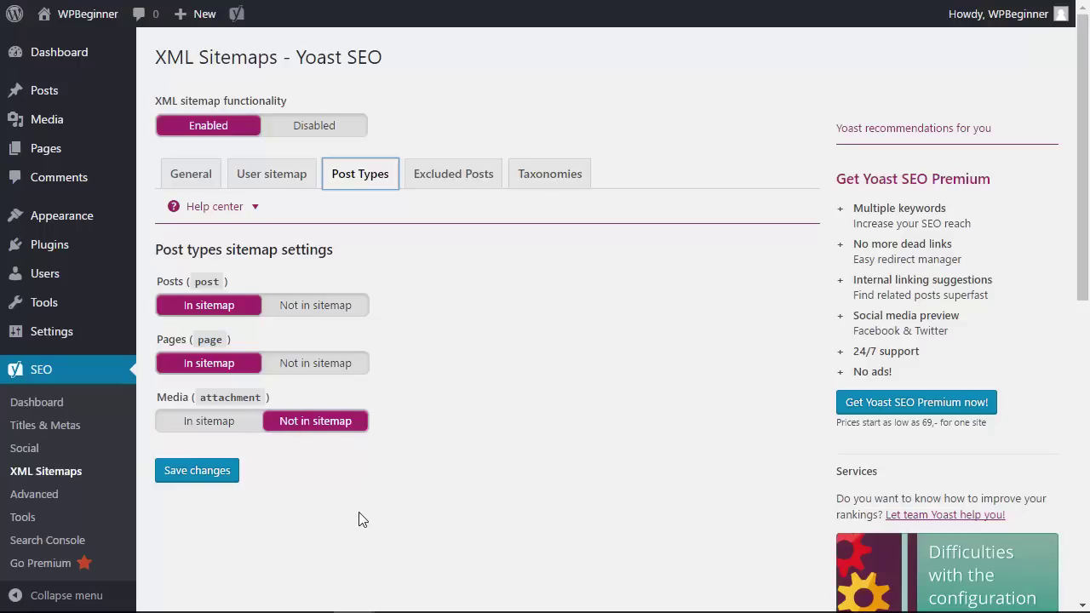
Step: Exclude post ID 104 from the Yoast XML sitemap, looking up the ID in All Pages
{"action": "left_click", "coordinate": [461, 178]}
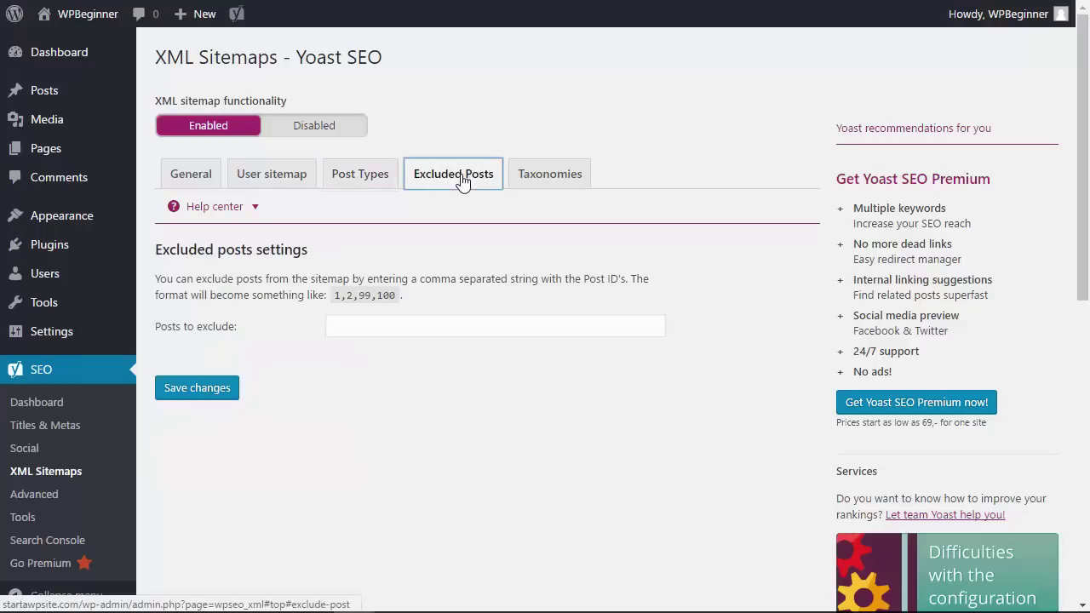
{"action": "left_click", "coordinate": [383, 325]}
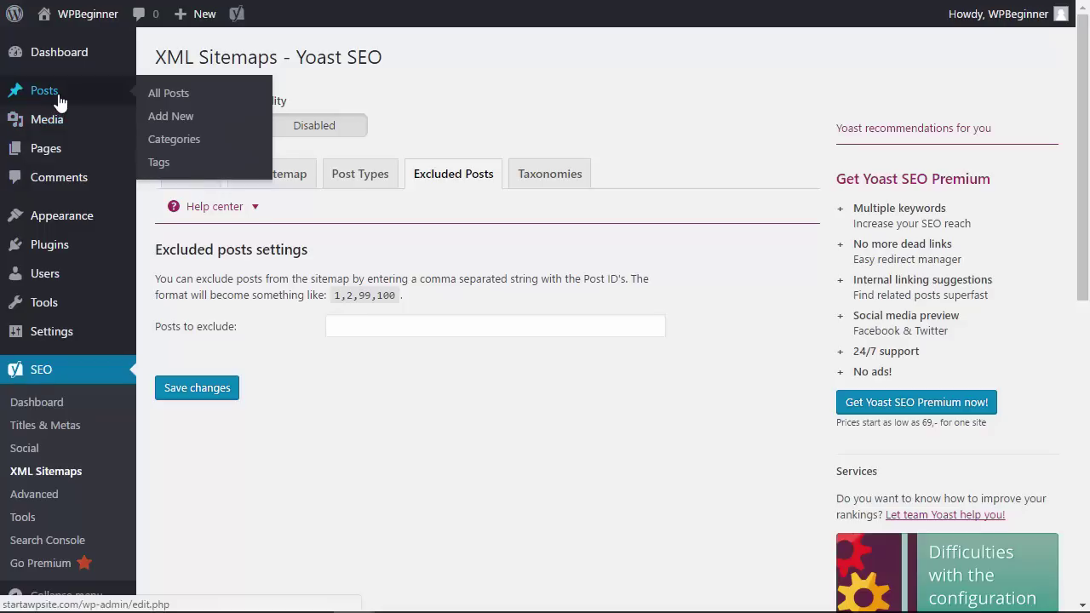
{"action": "mouse_move", "coordinate": [46, 148]}
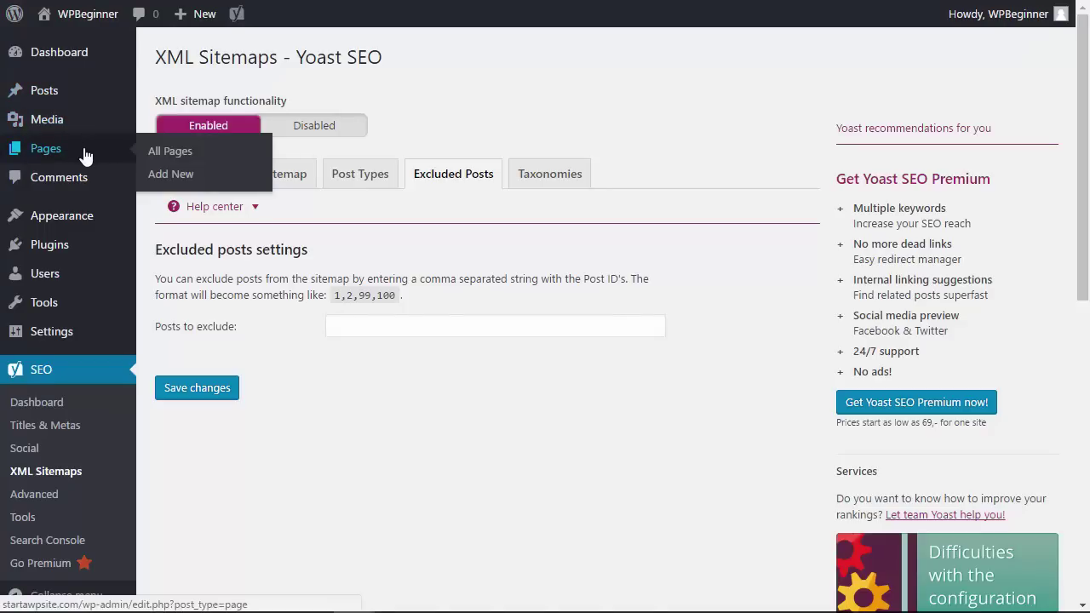
{"action": "right_click", "coordinate": [173, 148]}
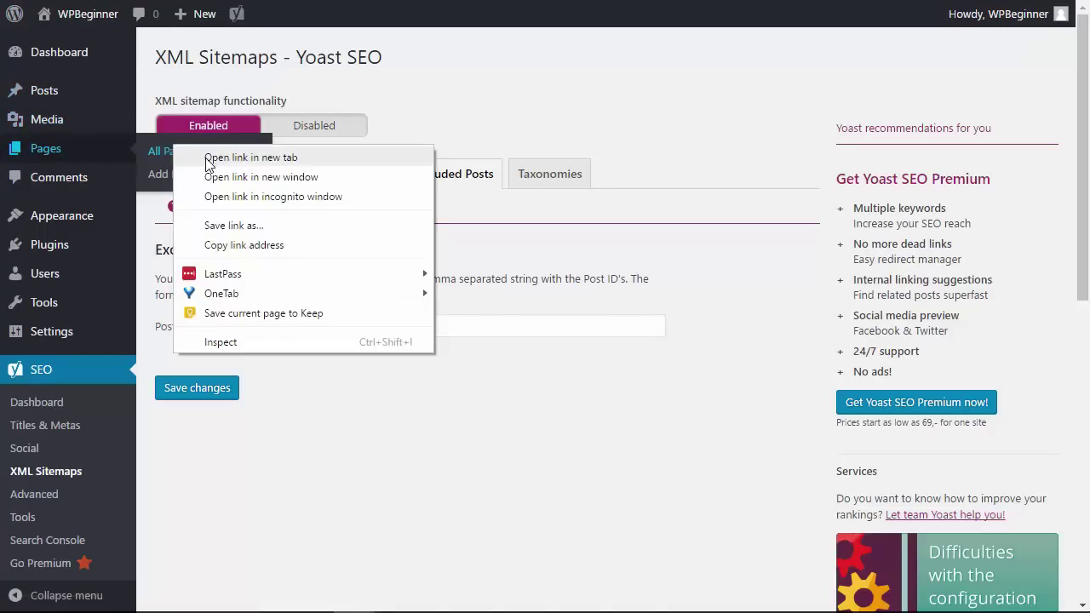
{"action": "key", "text": "Escape"}
{"action": "left_click", "coordinate": [205, 158]}
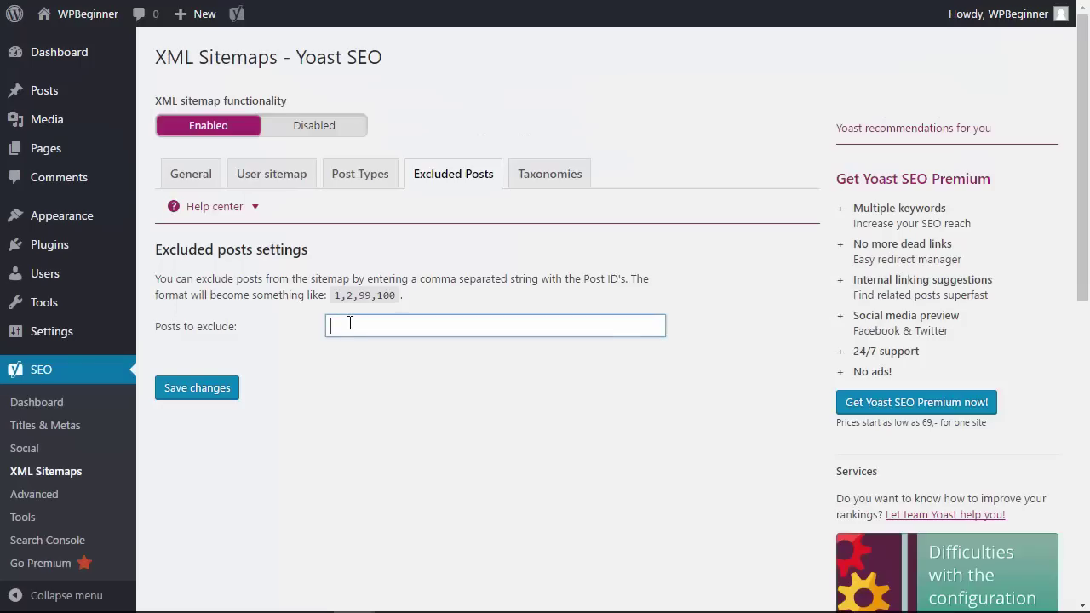
{"action": "type", "text": "4"}
Step: Keep categories, tags and formats in the sitemap and save the sitemap settings
{"action": "left_click", "coordinate": [342, 443]}
{"action": "left_click", "coordinate": [538, 186]}
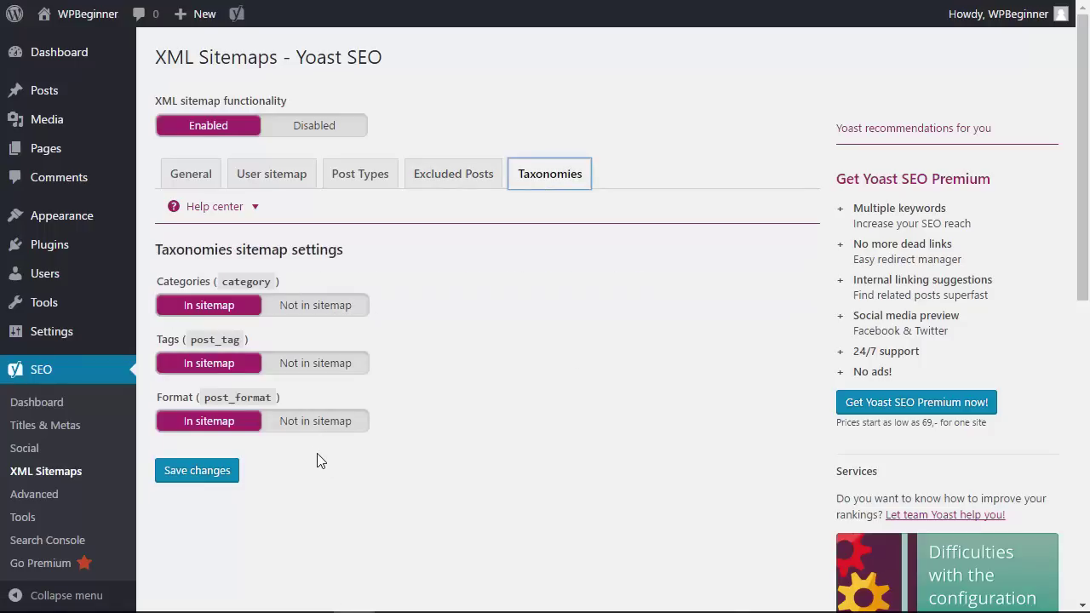
{"action": "left_click", "coordinate": [195, 471]}
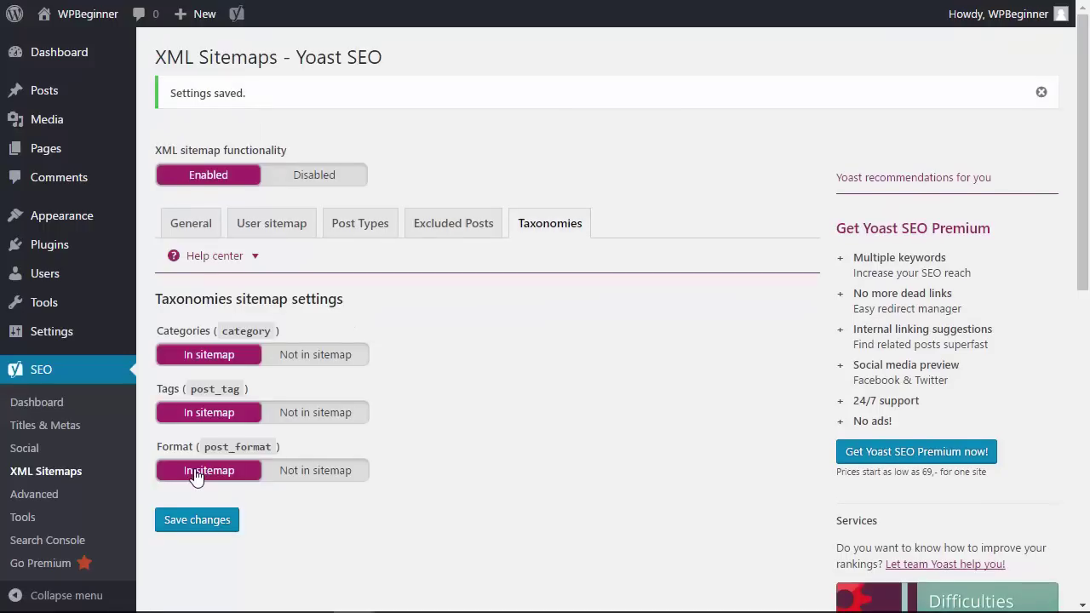
Step: Enable Yoast breadcrumbs with the » separator and Home as homepage anchor text, then save
{"action": "left_click", "coordinate": [24, 501]}
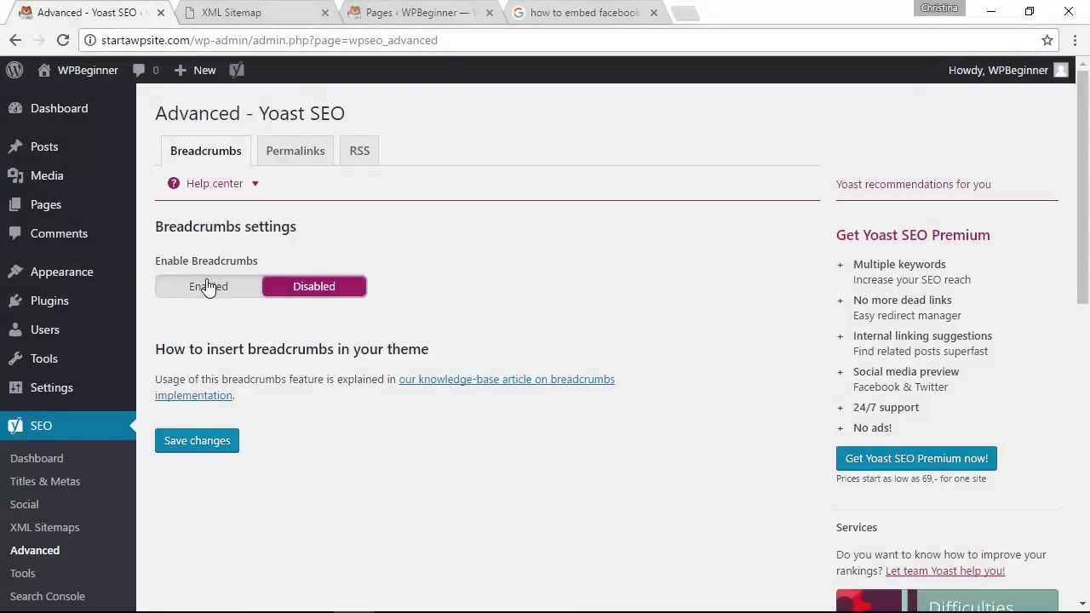
{"action": "left_click", "coordinate": [208, 286]}
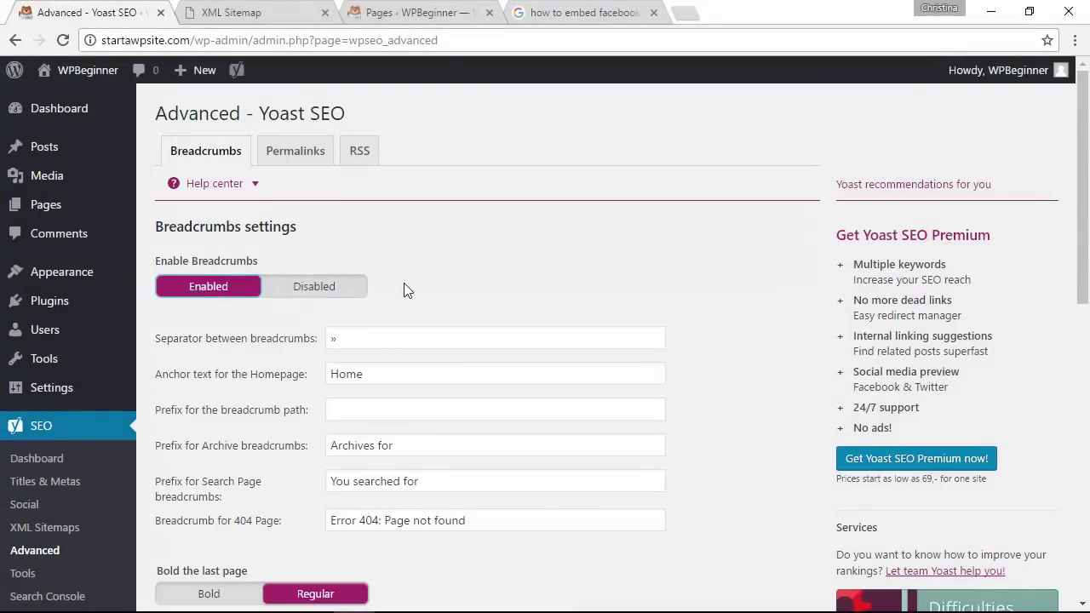
{"action": "scroll", "coordinate": [406, 290], "scroll_direction": "down", "scroll_amount": 1}
{"action": "scroll", "coordinate": [406, 291], "scroll_direction": "down", "scroll_amount": 1}
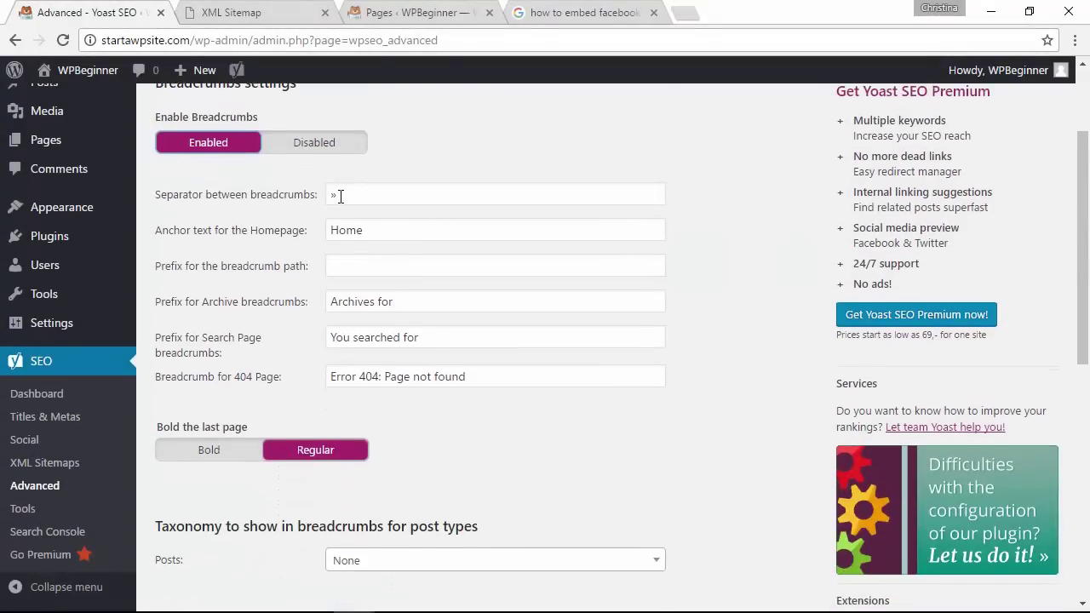
{"action": "left_click_drag", "start_coordinate": [340, 196], "coordinate": [319, 202]}
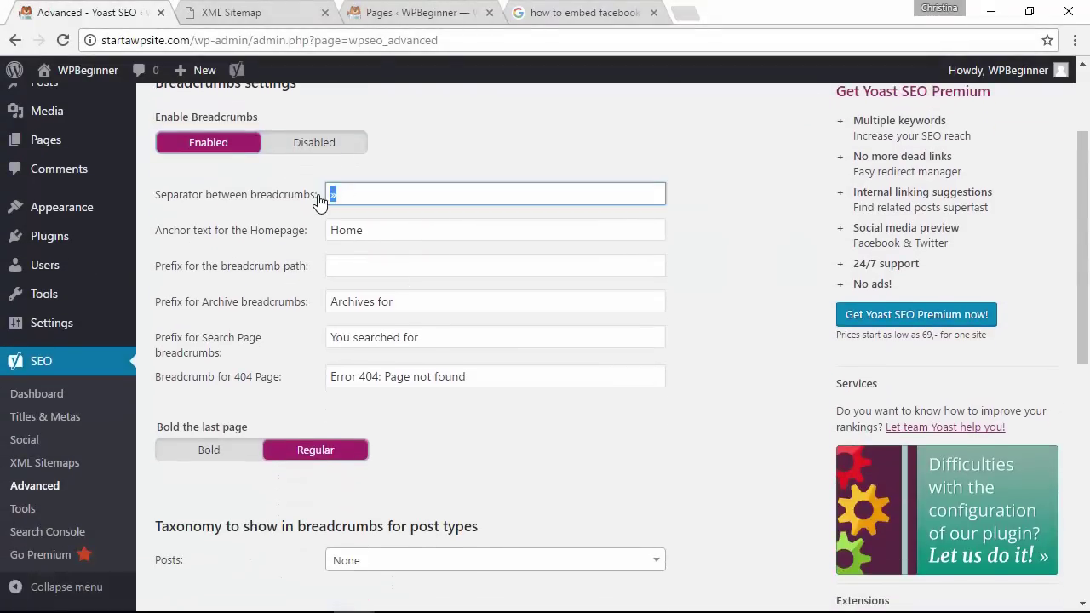
{"action": "left_click", "coordinate": [381, 224]}
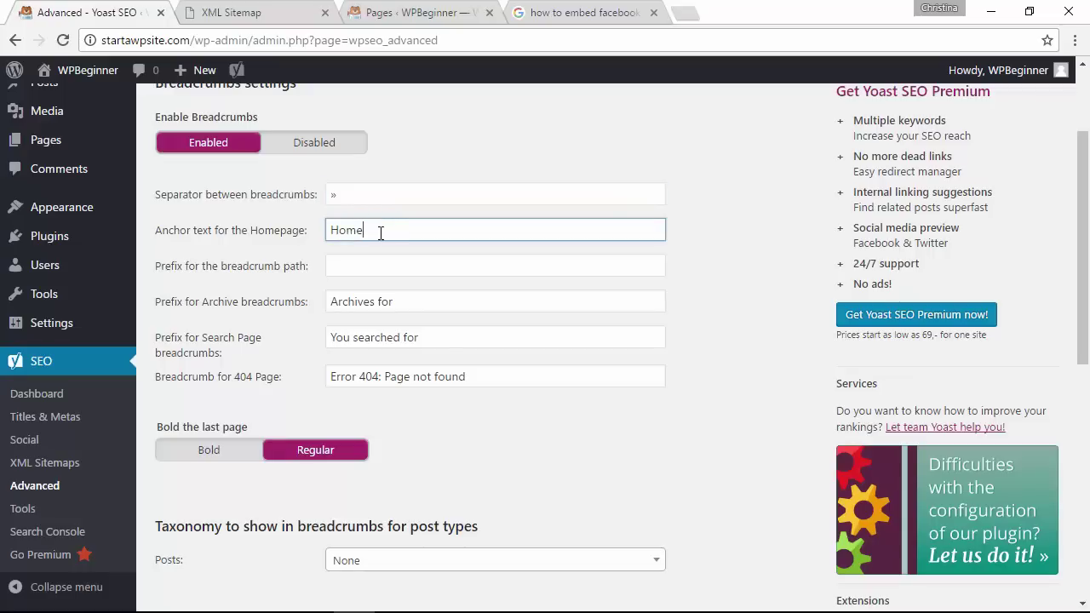
{"action": "left_click_drag", "start_coordinate": [381, 234], "coordinate": [294, 230]}
{"action": "scroll", "coordinate": [286, 204], "scroll_direction": "down", "scroll_amount": 1}
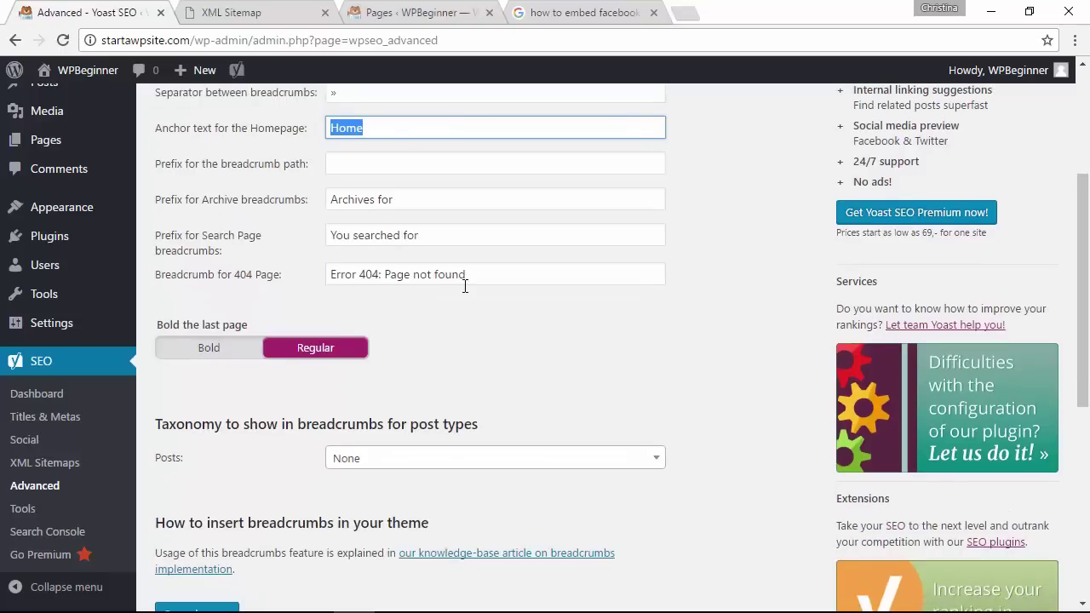
{"action": "scroll", "coordinate": [487, 282], "scroll_direction": "down", "scroll_amount": 1}
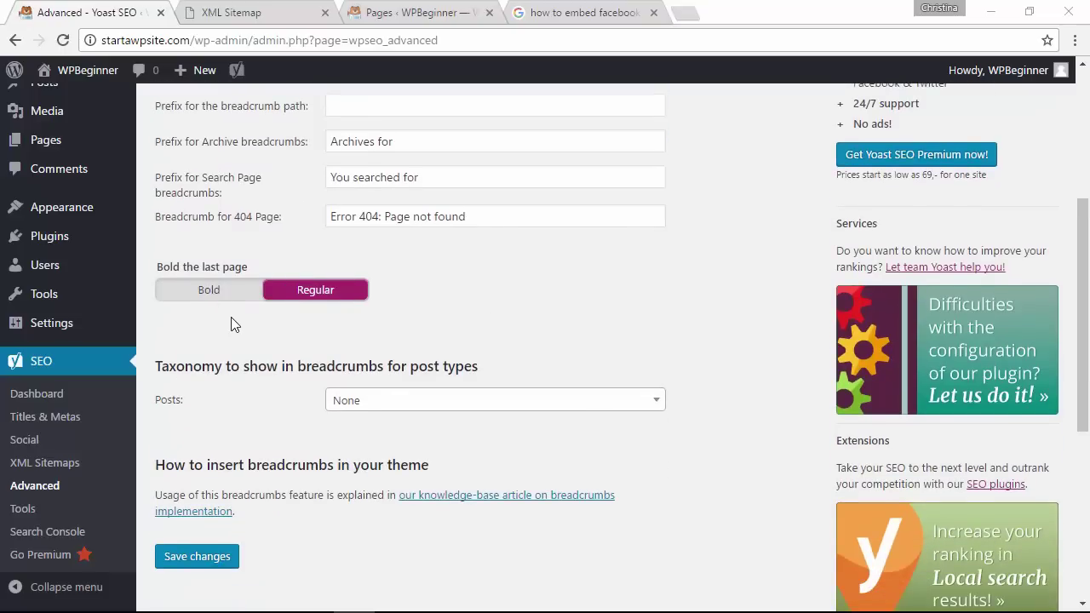
{"action": "scroll", "coordinate": [236, 327], "scroll_direction": "down", "scroll_amount": 1}
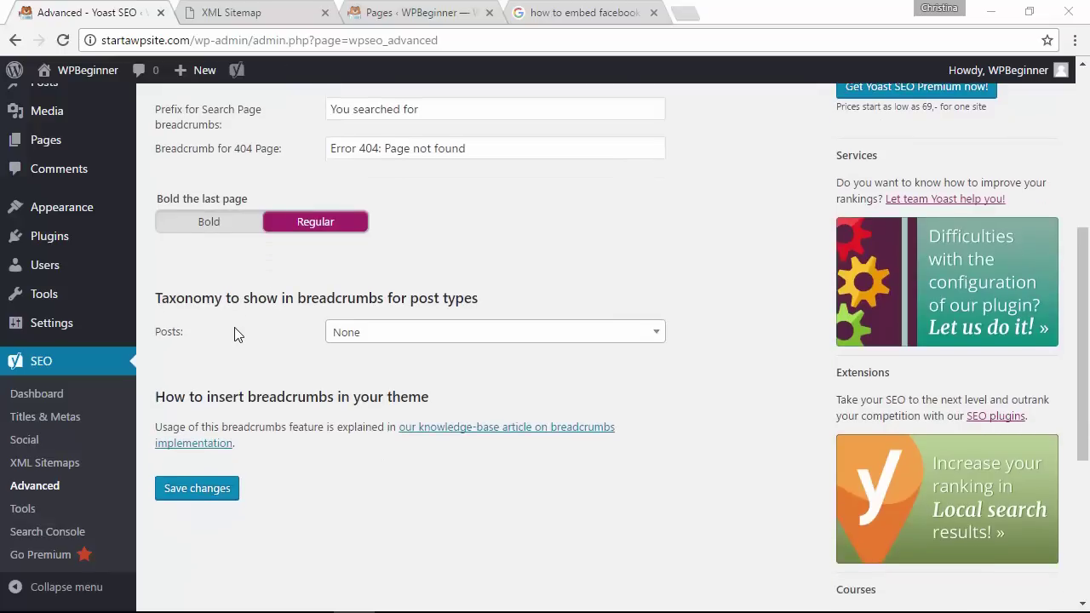
{"action": "left_click", "coordinate": [208, 501]}
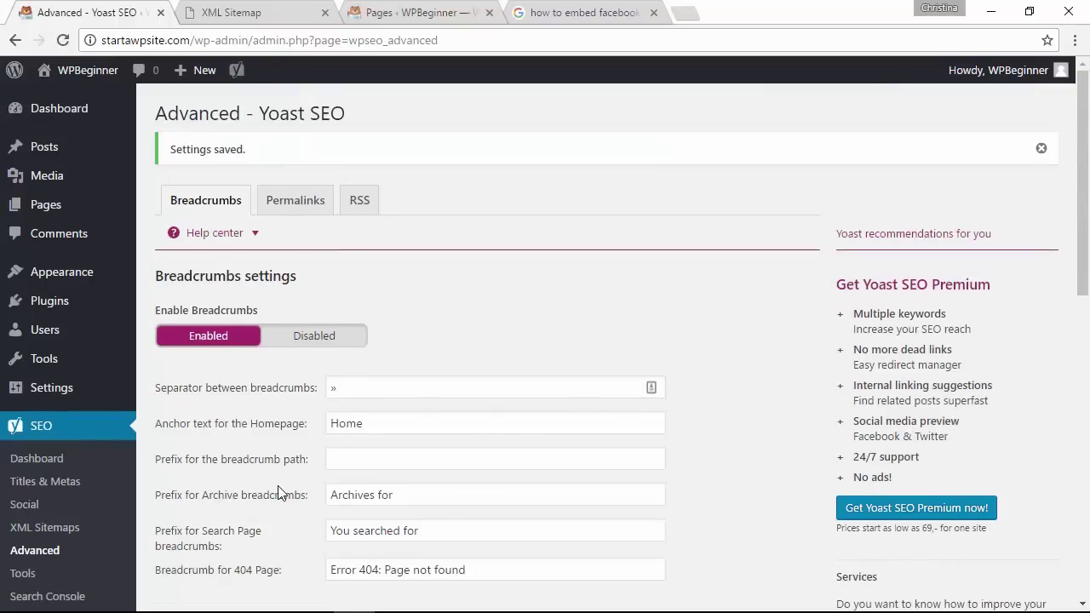
Step: Review the Permalinks options: category base kept, stop words removed from slugs, no redirects
{"action": "left_click", "coordinate": [295, 210]}
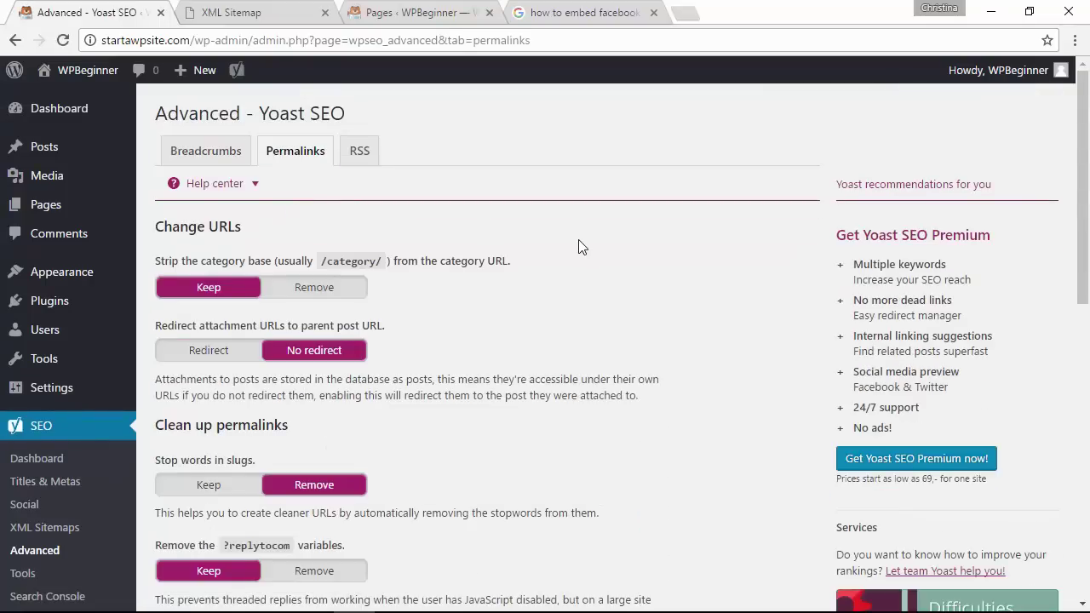
{"action": "scroll", "coordinate": [579, 248], "scroll_direction": "down", "scroll_amount": 2}
{"action": "scroll", "coordinate": [579, 247], "scroll_direction": "down", "scroll_amount": 1}
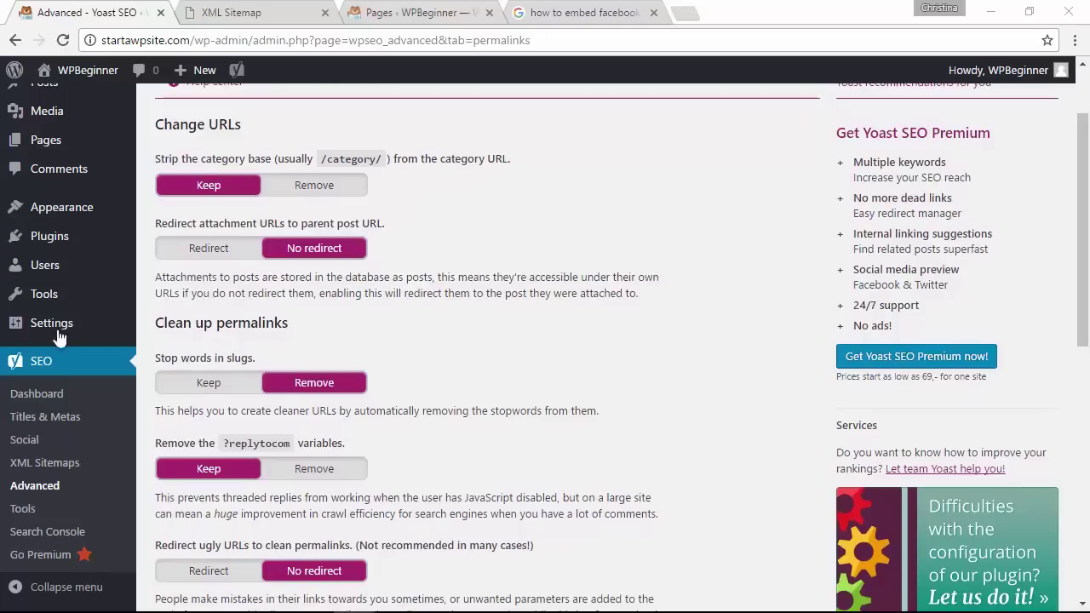
{"action": "scroll", "coordinate": [571, 212], "scroll_direction": "up", "scroll_amount": 1}
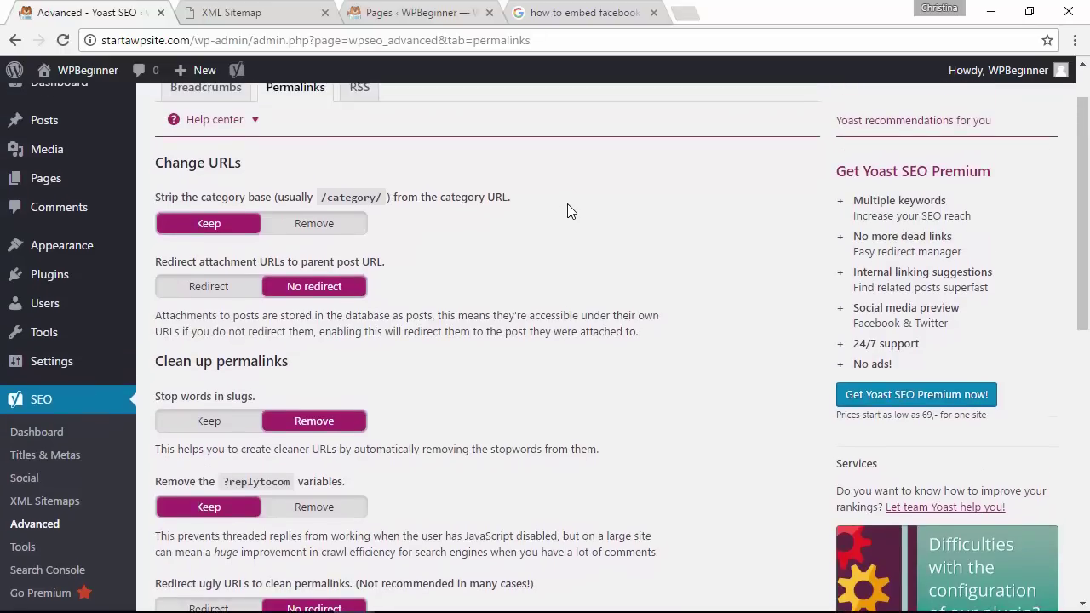
{"action": "scroll", "coordinate": [571, 211], "scroll_direction": "up", "scroll_amount": 1}
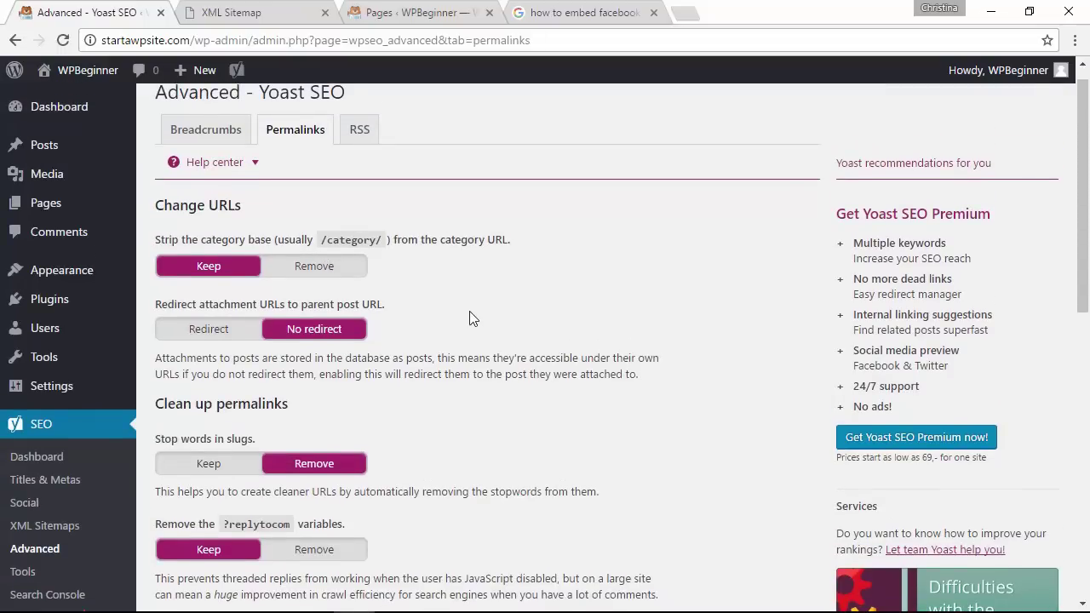
{"action": "scroll", "coordinate": [471, 316], "scroll_direction": "down", "scroll_amount": 1}
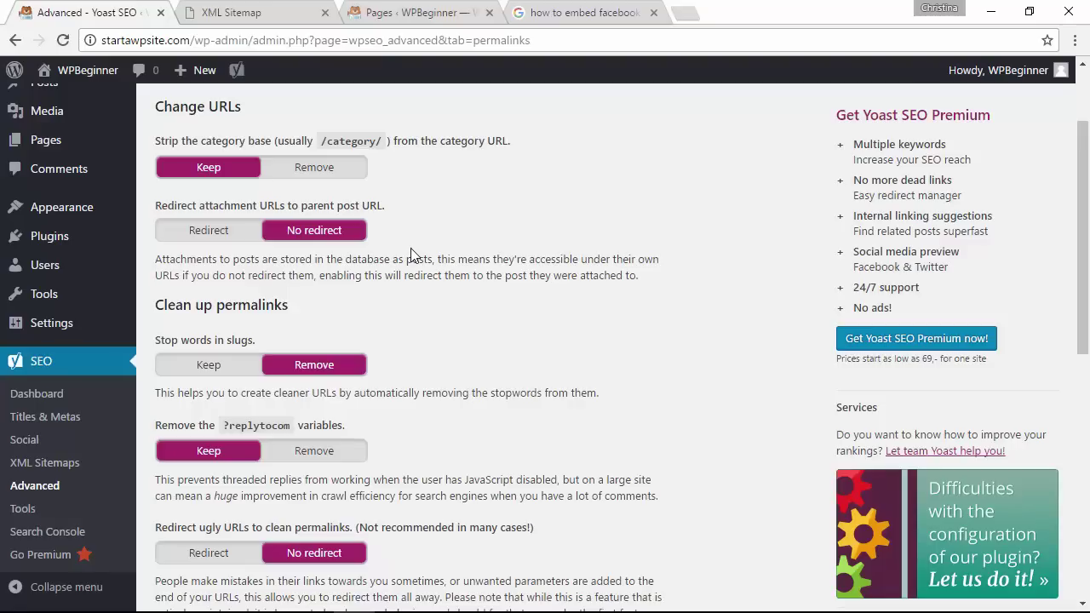
{"action": "scroll", "coordinate": [411, 254], "scroll_direction": "down", "scroll_amount": 1}
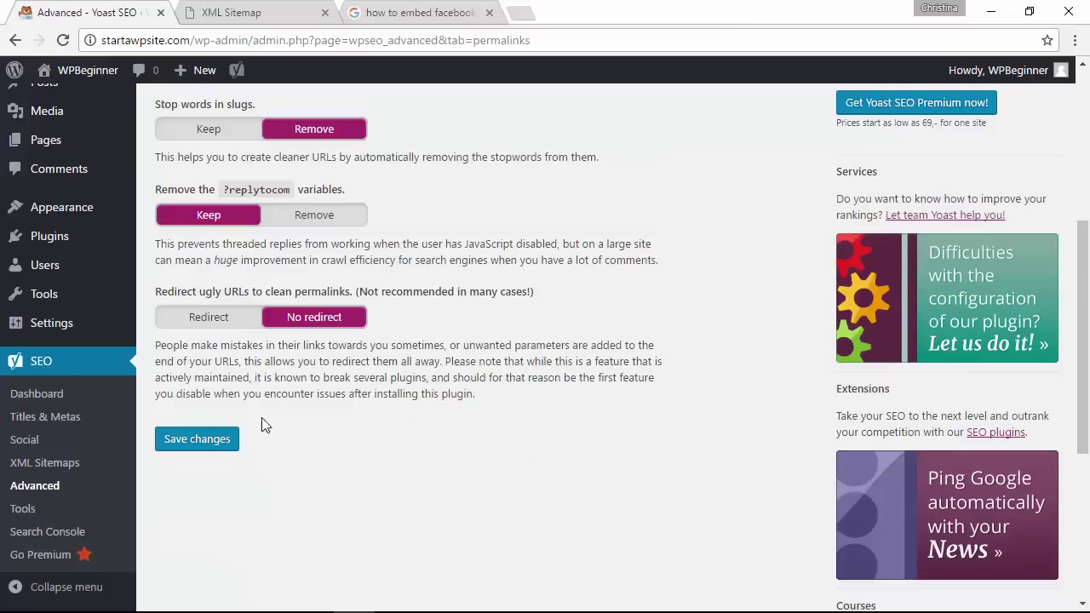
{"action": "scroll", "coordinate": [269, 443], "scroll_direction": "up", "scroll_amount": 5}
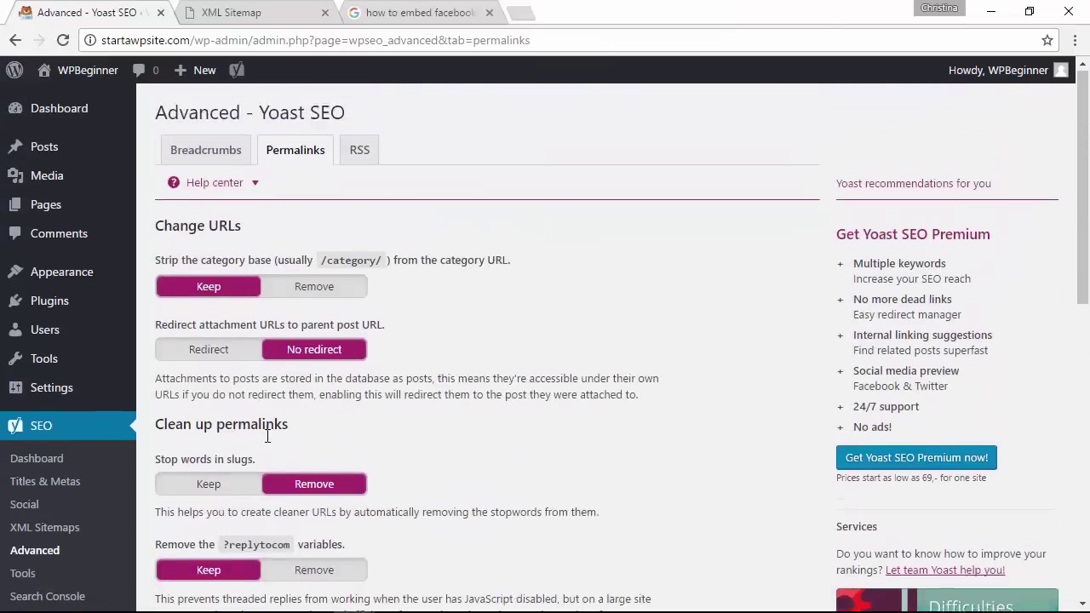
Step: Save the RSS settings with empty before-post content and the default 'appeared first on' after-post text
{"action": "left_click", "coordinate": [359, 155]}
{"action": "scroll", "coordinate": [237, 258], "scroll_direction": "down", "scroll_amount": 1}
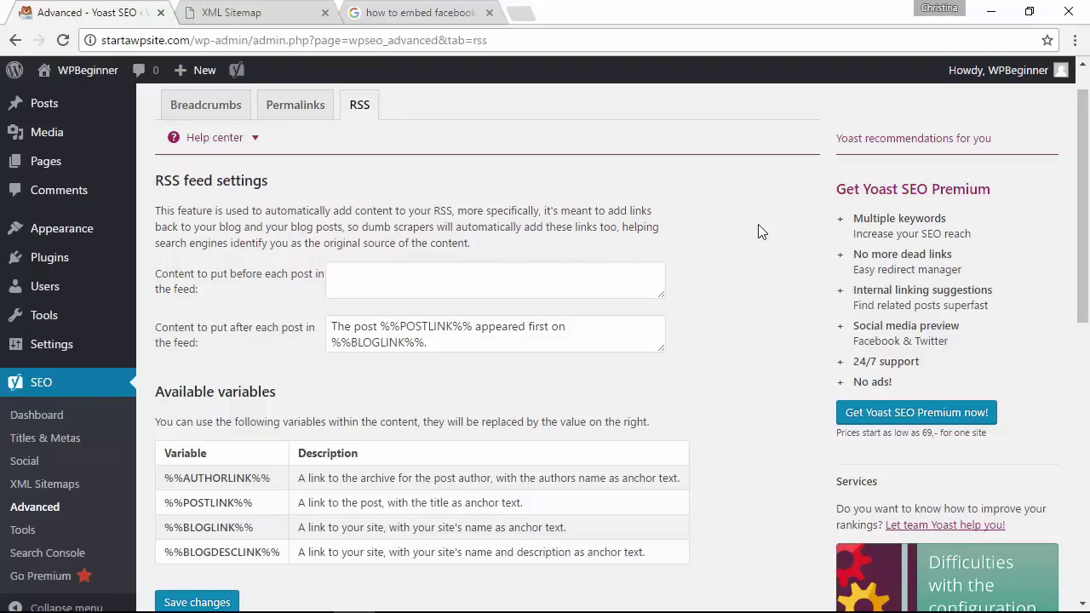
{"action": "scroll", "coordinate": [758, 224], "scroll_direction": "down", "scroll_amount": 2}
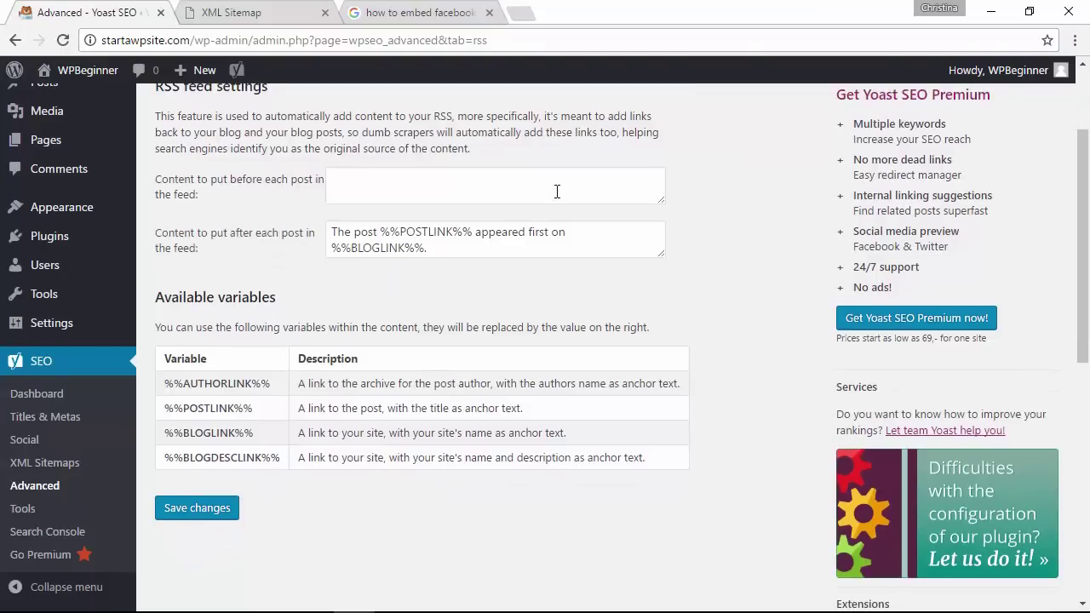
{"action": "left_click", "coordinate": [420, 189]}
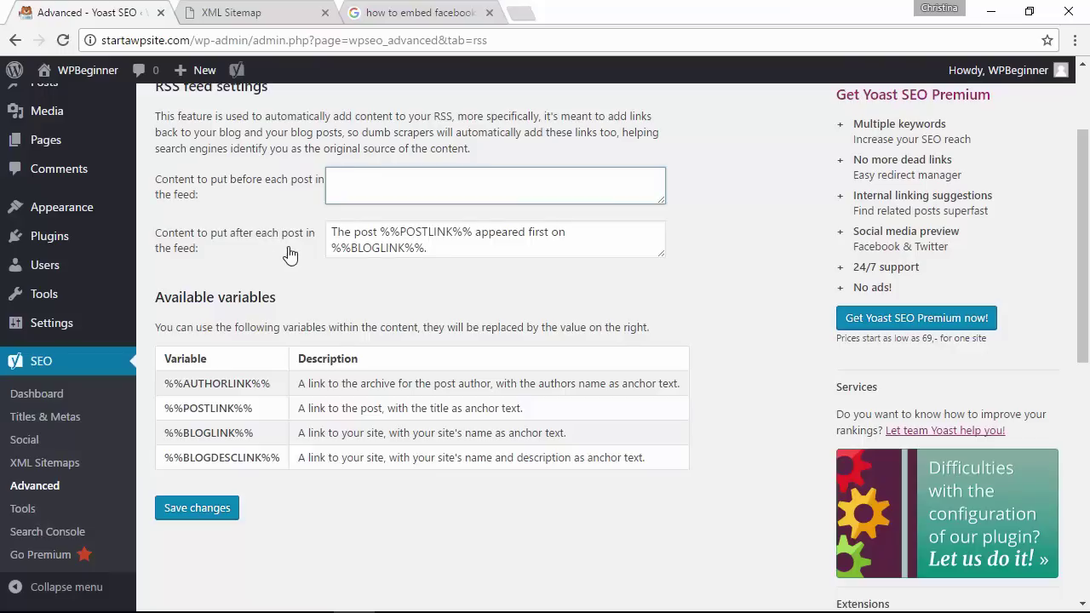
{"action": "left_click", "coordinate": [453, 245]}
{"action": "scroll", "coordinate": [728, 273], "scroll_direction": "down", "scroll_amount": 1}
{"action": "left_click", "coordinate": [204, 436]}
{"action": "scroll", "coordinate": [169, 452], "scroll_direction": "down", "scroll_amount": 3}
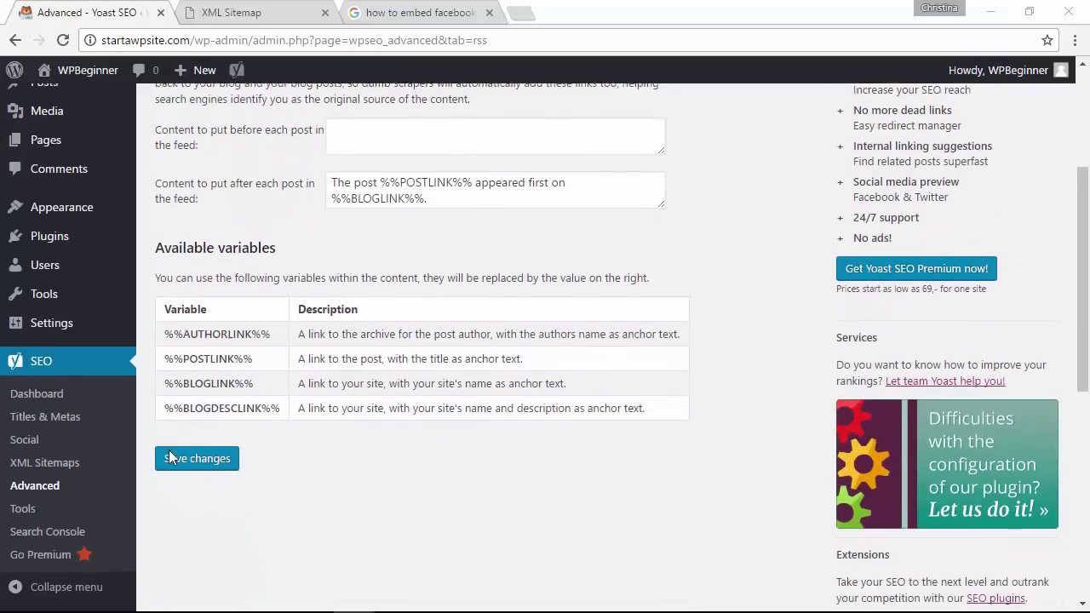
{"action": "left_click", "coordinate": [20, 511]}
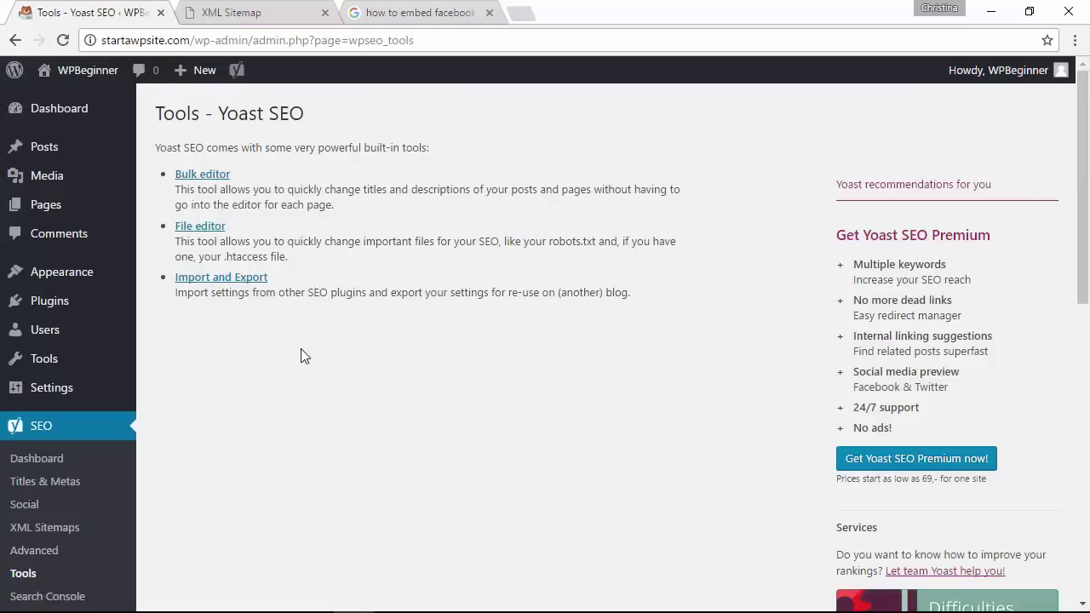
{"action": "left_click", "coordinate": [245, 282]}
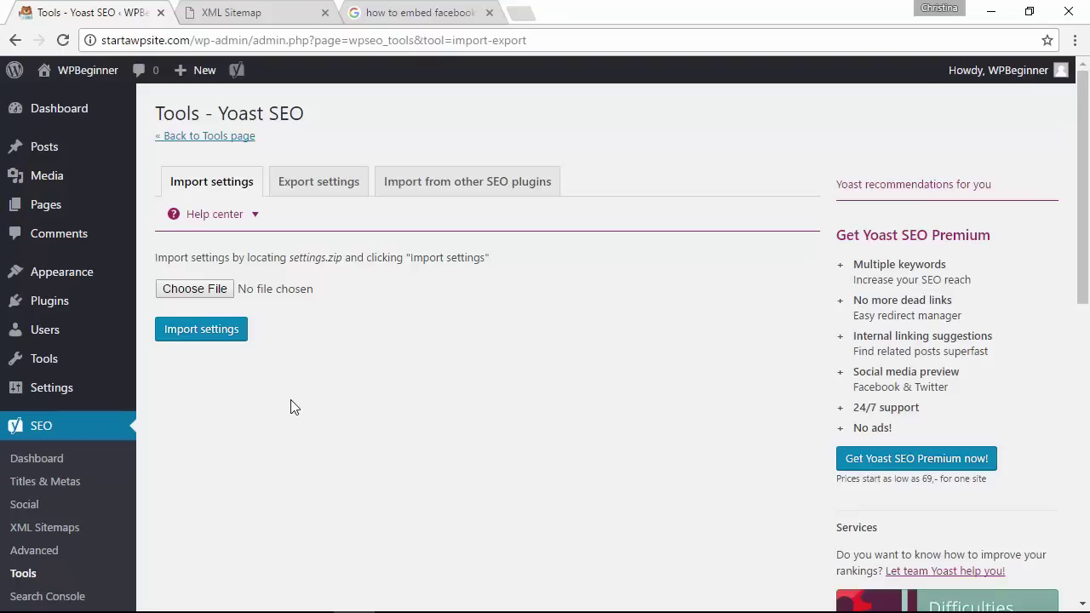
{"action": "left_click", "coordinate": [33, 574]}
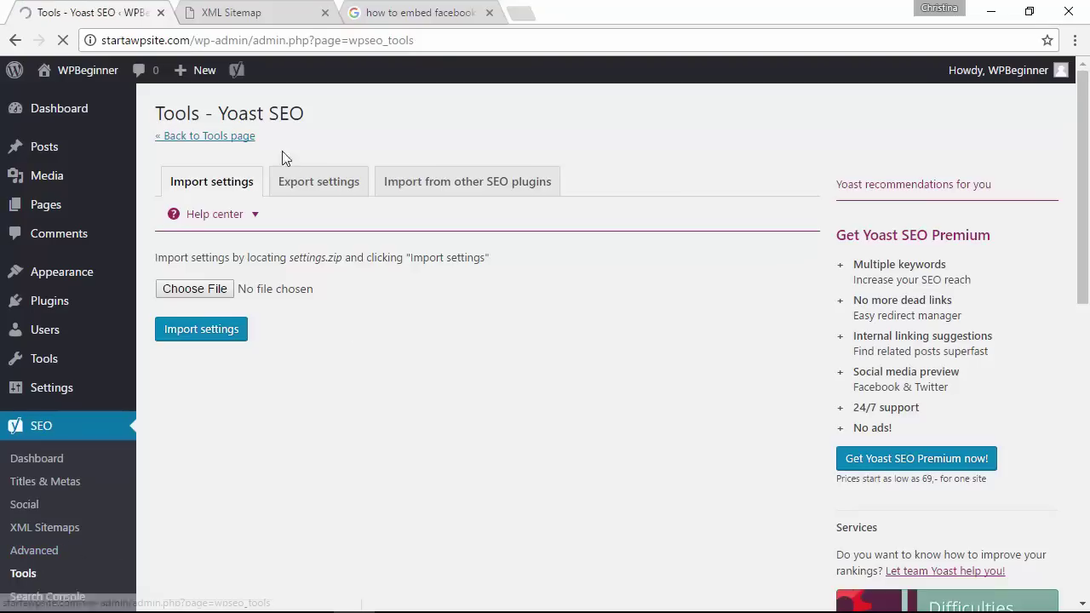
{"action": "left_click", "coordinate": [191, 175]}
{"action": "scroll", "coordinate": [480, 177], "scroll_direction": "down", "scroll_amount": 1}
{"action": "scroll", "coordinate": [647, 409], "scroll_direction": "down", "scroll_amount": 1}
{"action": "scroll", "coordinate": [647, 421], "scroll_direction": "down", "scroll_amount": 2}
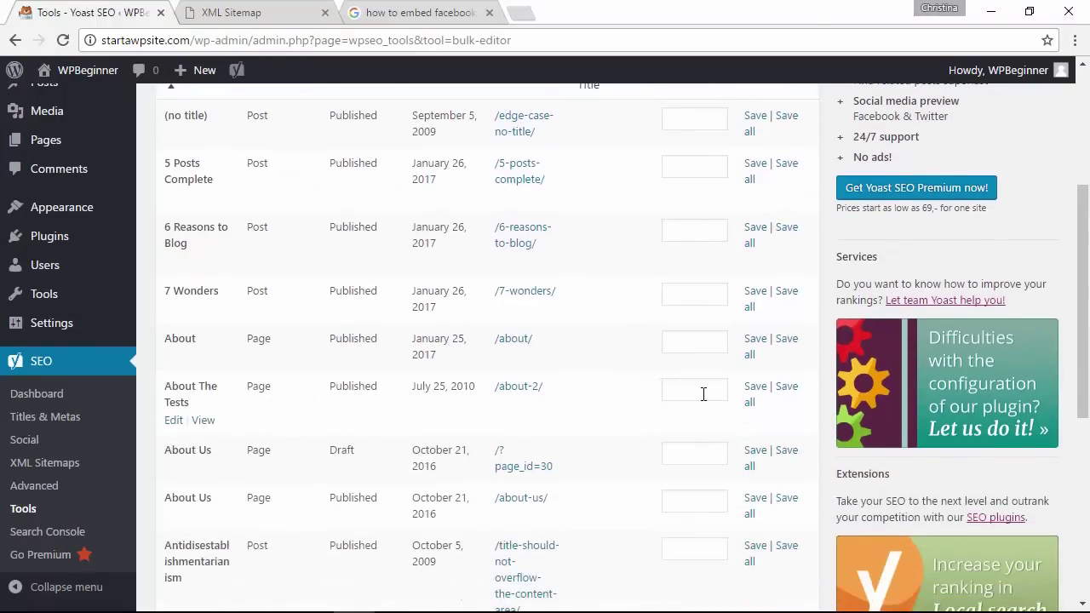
{"action": "scroll", "coordinate": [704, 394], "scroll_direction": "up", "scroll_amount": 5}
{"action": "left_click", "coordinate": [176, 137]}
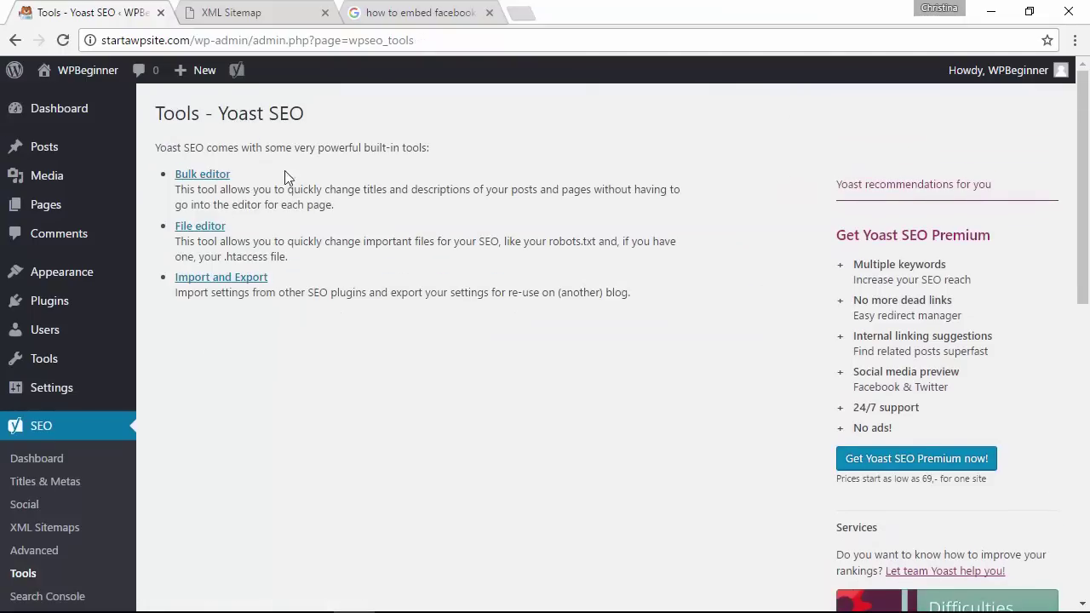
{"action": "left_click", "coordinate": [213, 227]}
{"action": "scroll", "coordinate": [349, 245], "scroll_direction": "down", "scroll_amount": 2}
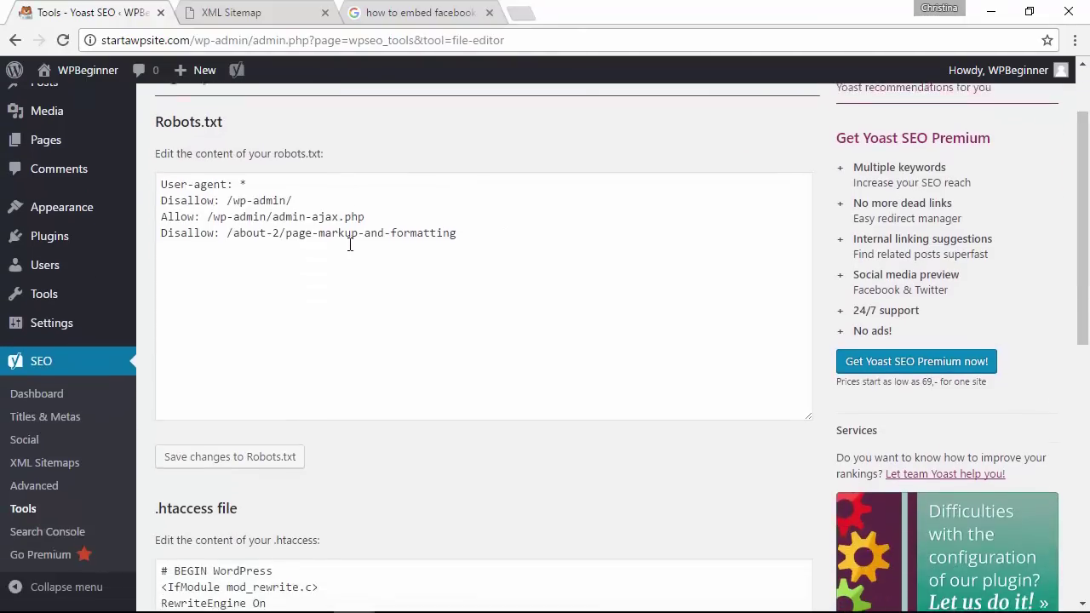
{"action": "left_click_drag", "start_coordinate": [494, 241], "coordinate": [145, 166]}
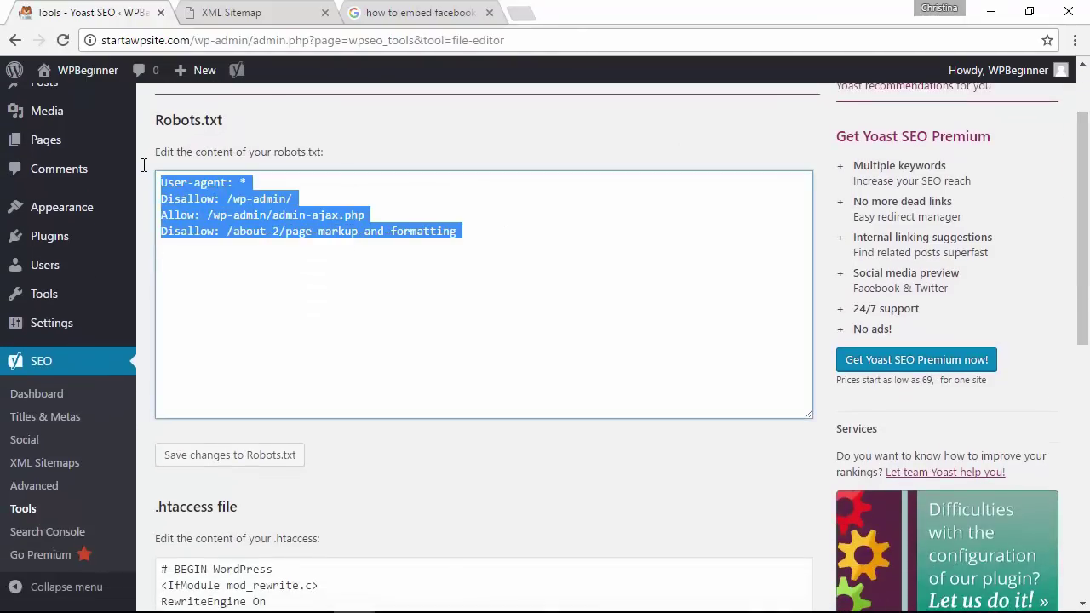
{"action": "scroll", "coordinate": [144, 165], "scroll_direction": "down", "scroll_amount": 1}
{"action": "scroll", "coordinate": [144, 166], "scroll_direction": "down", "scroll_amount": 1}
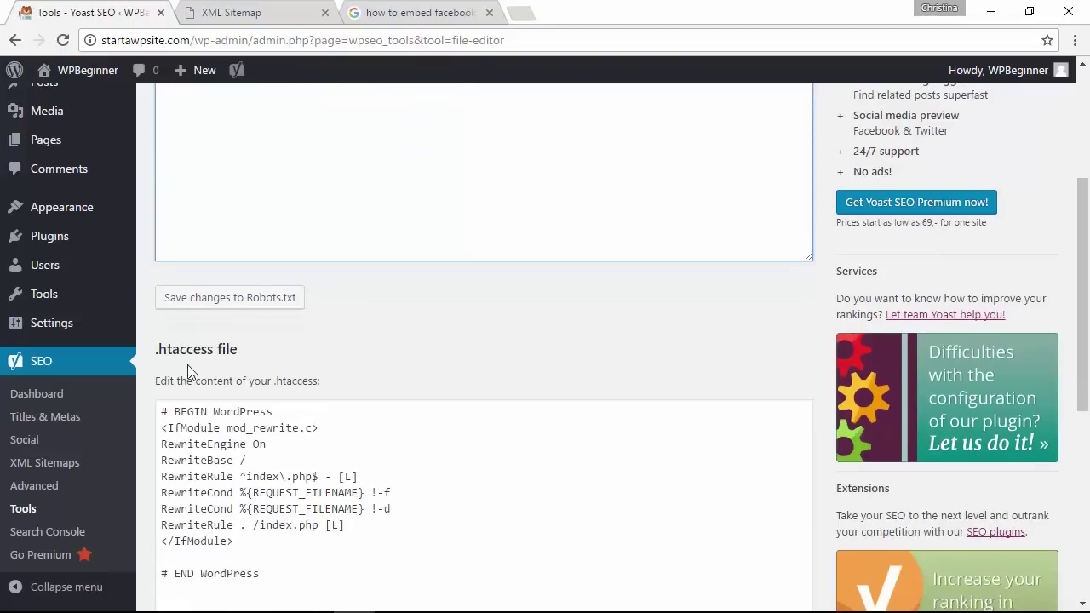
{"action": "scroll", "coordinate": [326, 368], "scroll_direction": "down", "scroll_amount": 2}
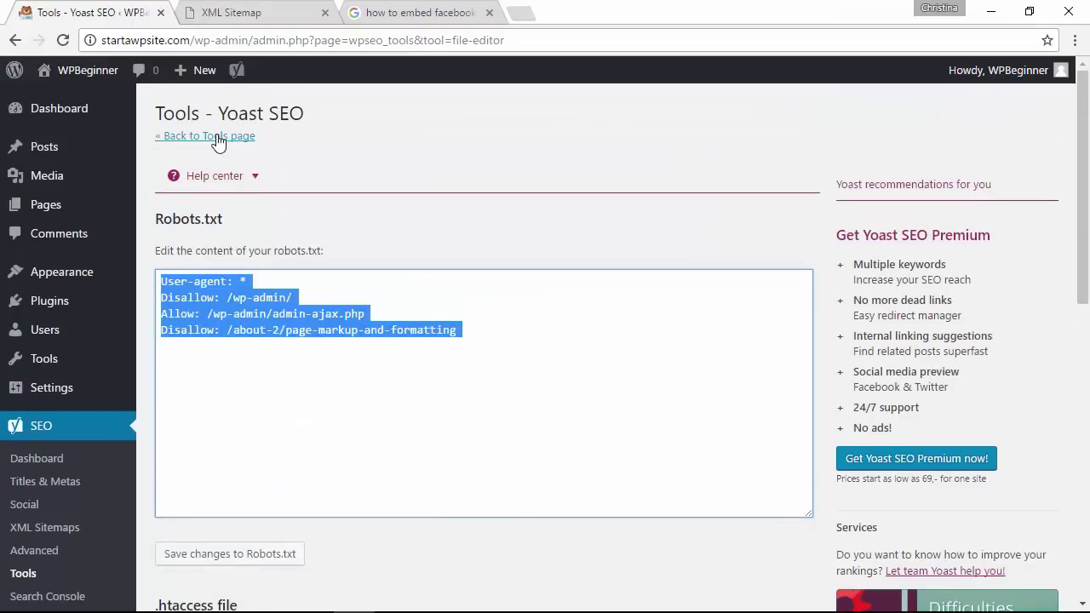
{"action": "left_click", "coordinate": [218, 139]}
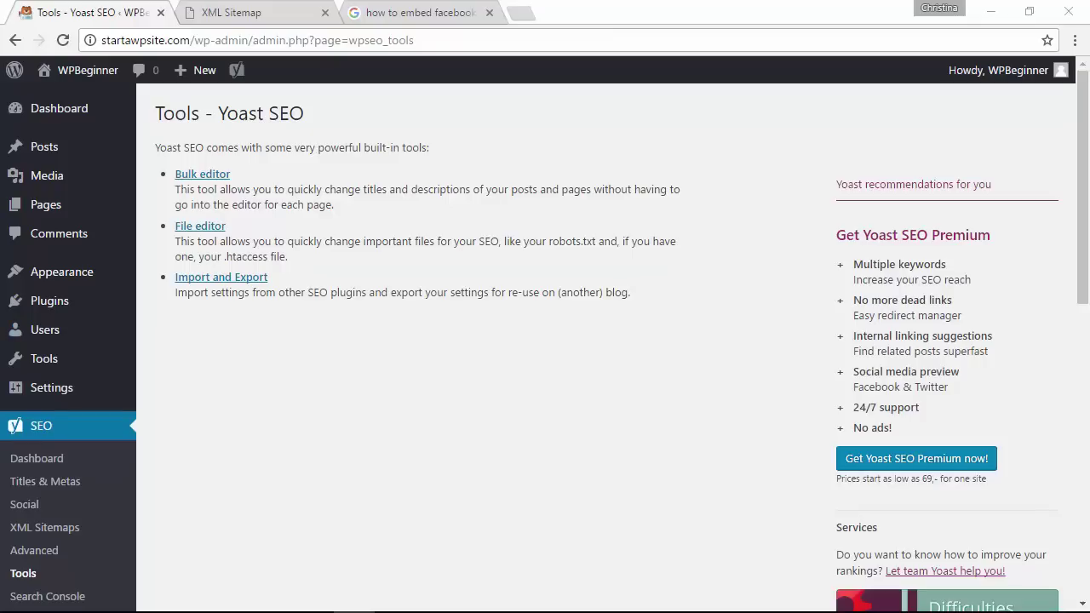
{"action": "scroll", "coordinate": [153, 534], "scroll_direction": "down", "scroll_amount": 2}
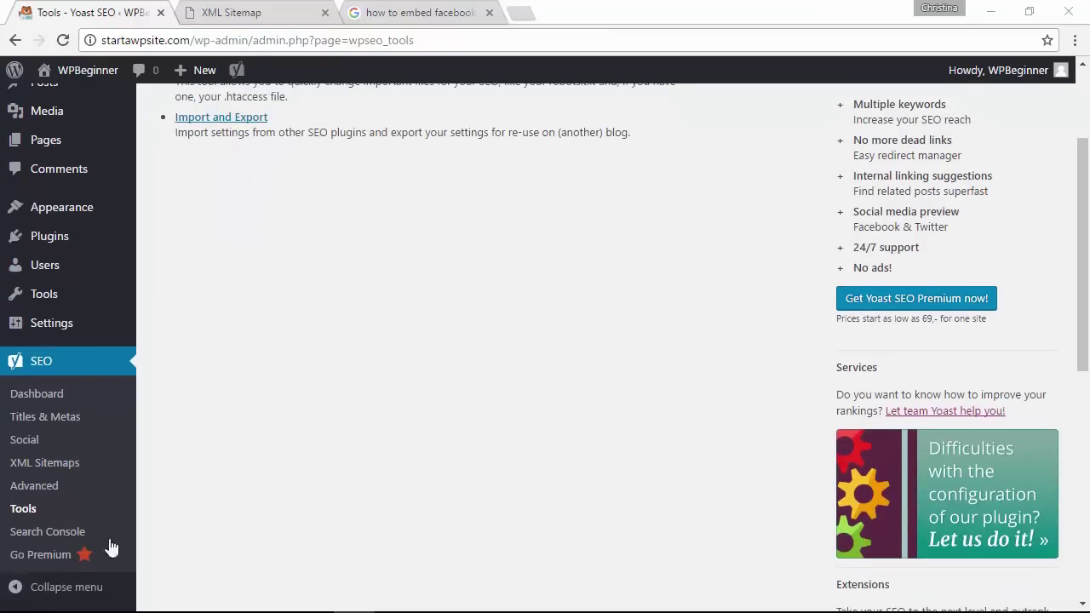
Step: Open Yoast's Search Console page to see the Google authorization code field
{"action": "left_click", "coordinate": [85, 531]}
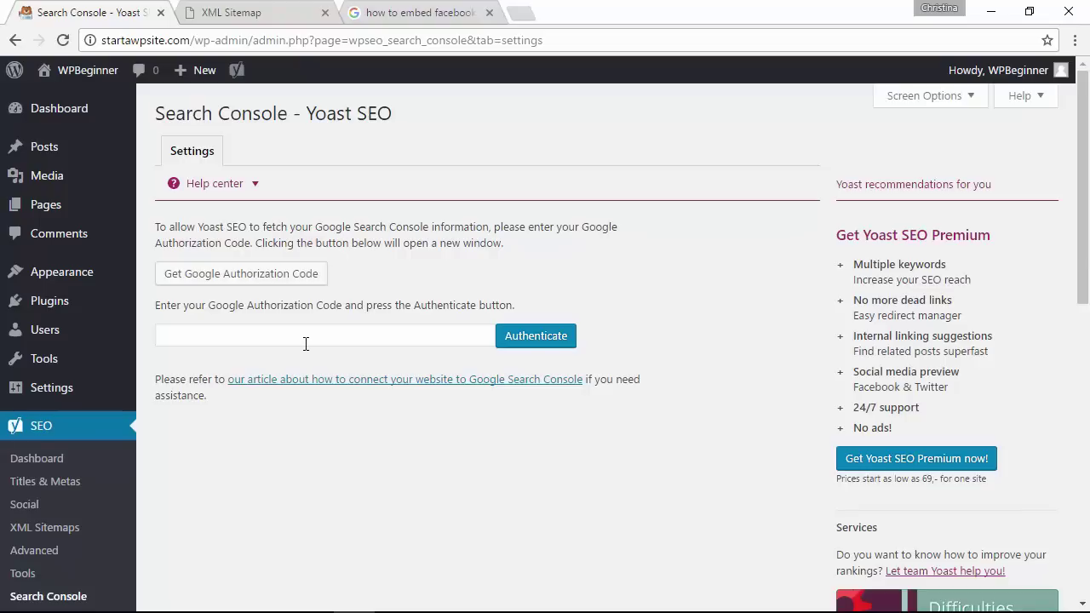
{"action": "mouse_move", "coordinate": [44, 148]}
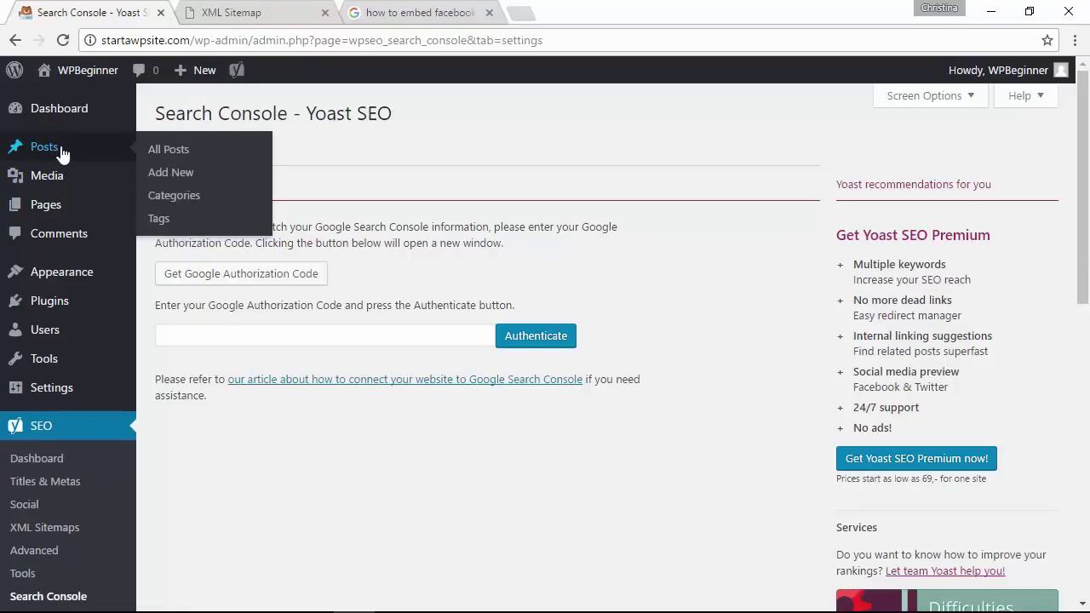
Step: Browse the 56-post list with its Yoast SEO and readability score columns
{"action": "left_click", "coordinate": [169, 152]}
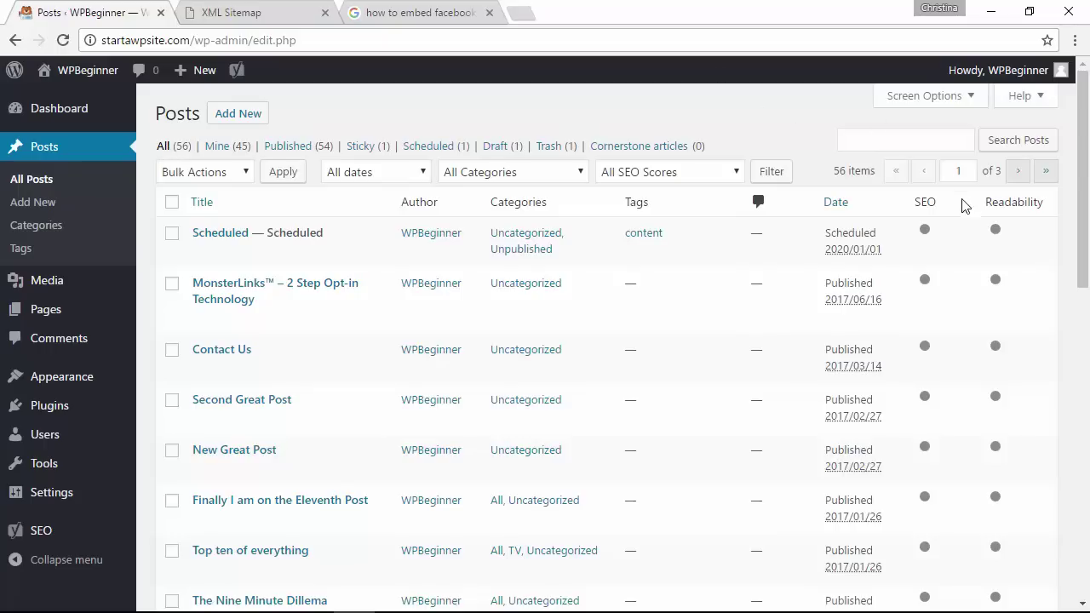
{"action": "mouse_move", "coordinate": [926, 232]}
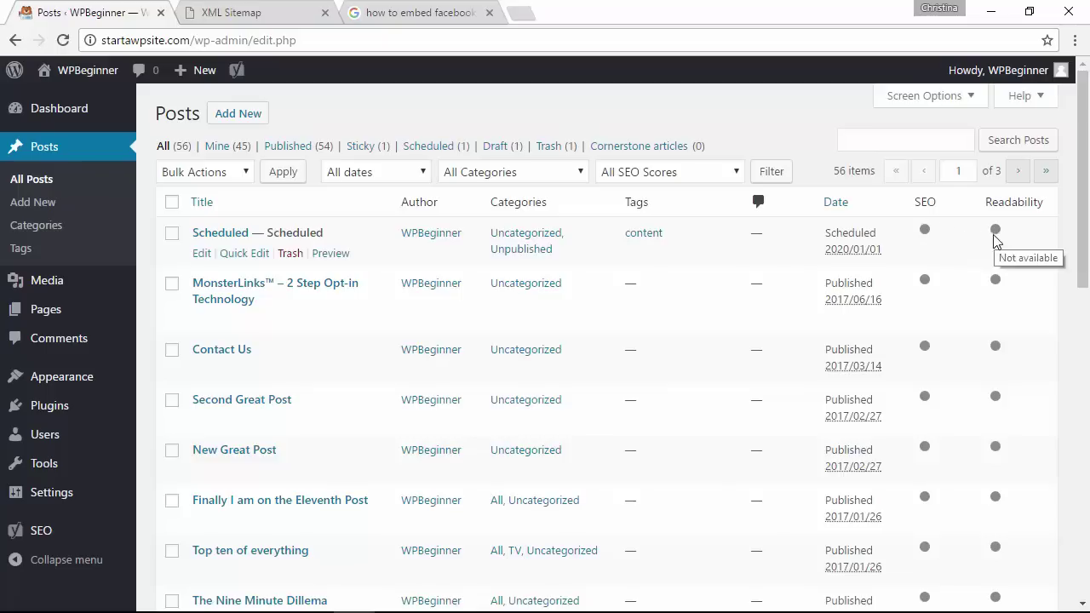
{"action": "scroll", "coordinate": [933, 241], "scroll_direction": "down", "scroll_amount": 3}
{"action": "scroll", "coordinate": [932, 243], "scroll_direction": "down", "scroll_amount": 1}
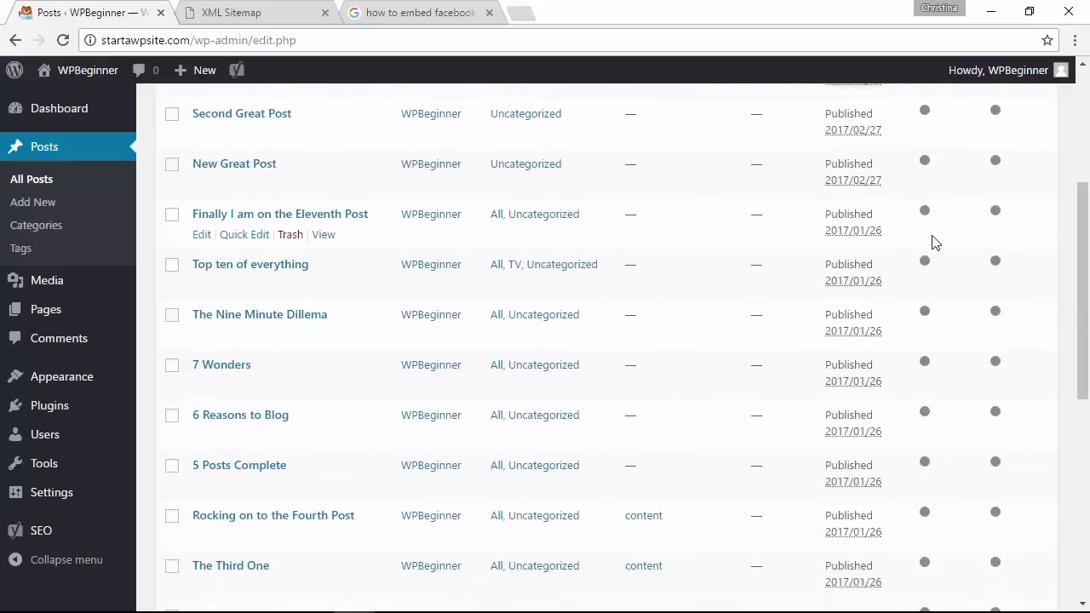
{"action": "scroll", "coordinate": [933, 243], "scroll_direction": "up", "scroll_amount": 2}
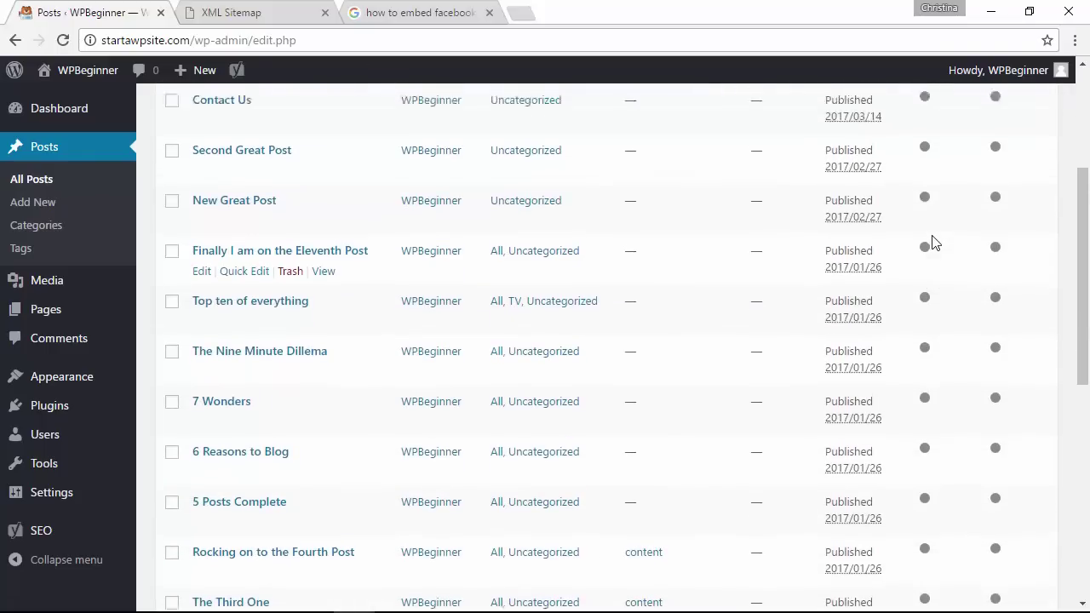
{"action": "scroll", "coordinate": [933, 243], "scroll_direction": "up", "scroll_amount": 2}
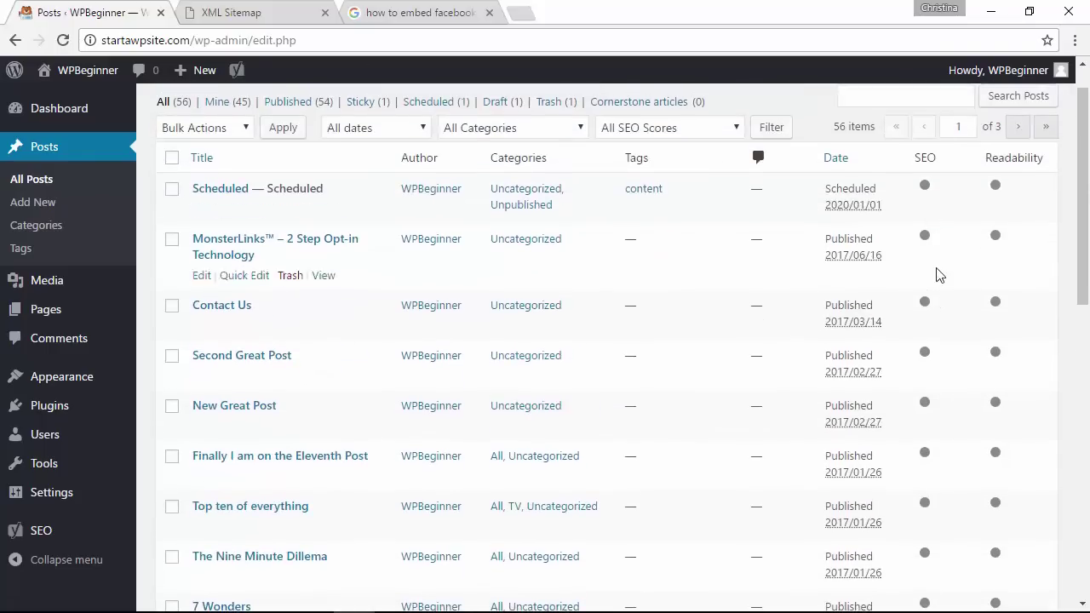
{"action": "mouse_move", "coordinate": [511, 157]}
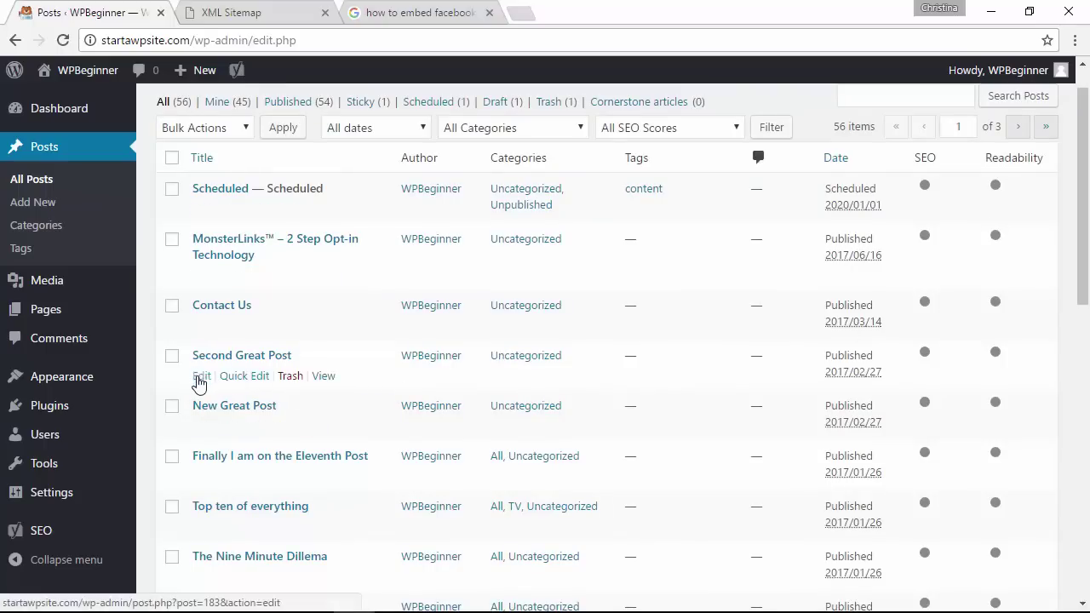
Step: Open Second Great Post for editing and check its Yoast readability analysis
{"action": "left_click", "coordinate": [200, 377]}
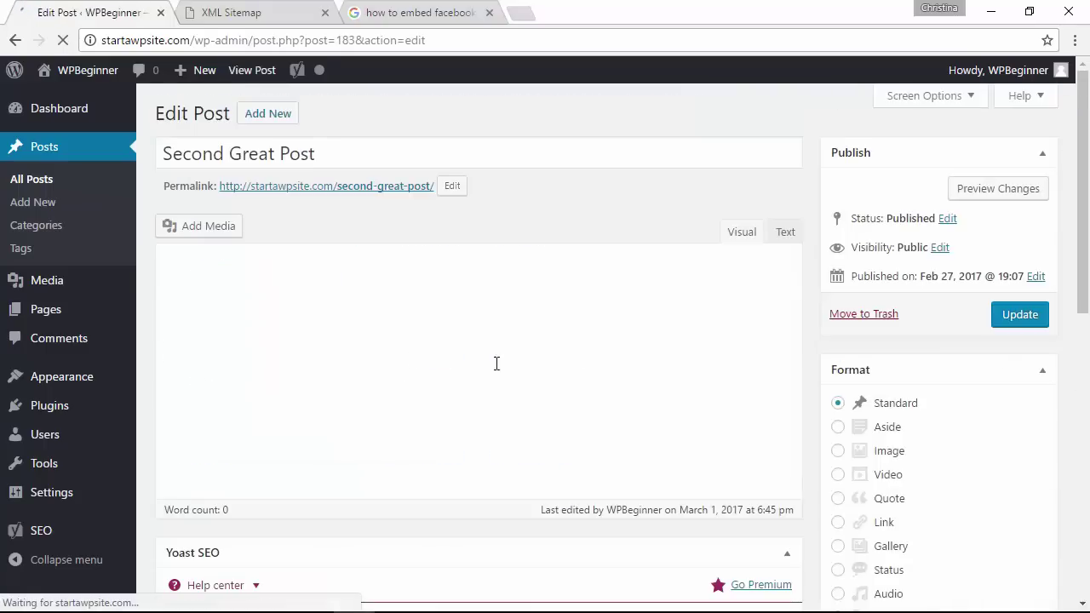
{"action": "scroll", "coordinate": [594, 362], "scroll_direction": "down", "scroll_amount": 4}
{"action": "scroll", "coordinate": [594, 362], "scroll_direction": "down", "scroll_amount": 4}
{"action": "scroll", "coordinate": [593, 363], "scroll_direction": "up", "scroll_amount": 3}
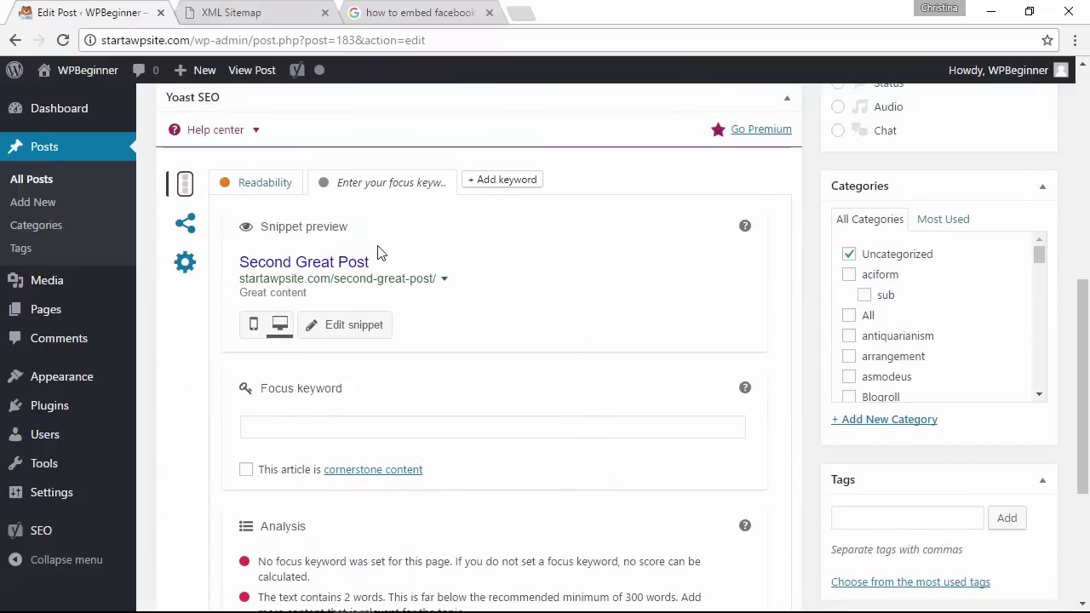
{"action": "left_click", "coordinate": [288, 184]}
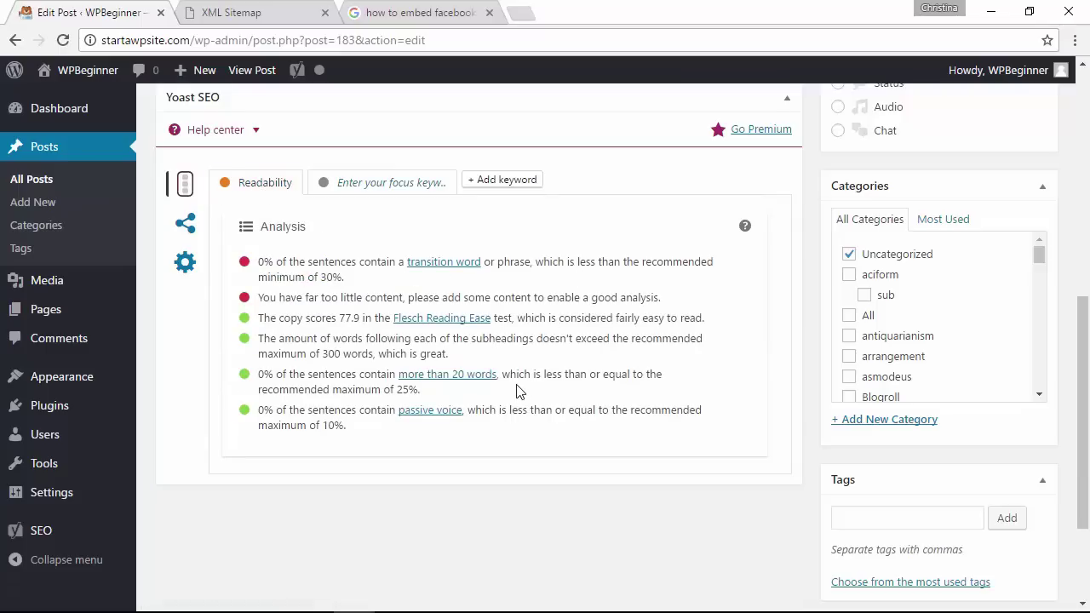
{"action": "left_click", "coordinate": [360, 184]}
{"action": "scroll", "coordinate": [500, 231], "scroll_direction": "down", "scroll_amount": 1}
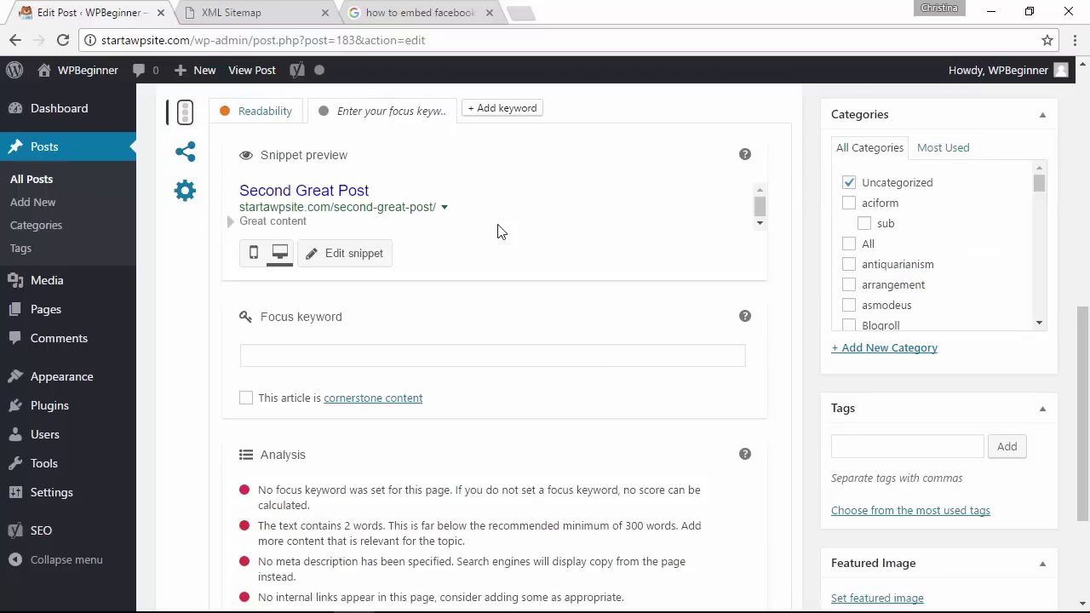
Step: Set the focus keyword to wpbeginner and review the refreshed keyword analysis
{"action": "left_click", "coordinate": [427, 364]}
{"action": "type", "text": "pbeginner"}
{"action": "scroll", "coordinate": [793, 440], "scroll_direction": "down", "scroll_amount": 2}
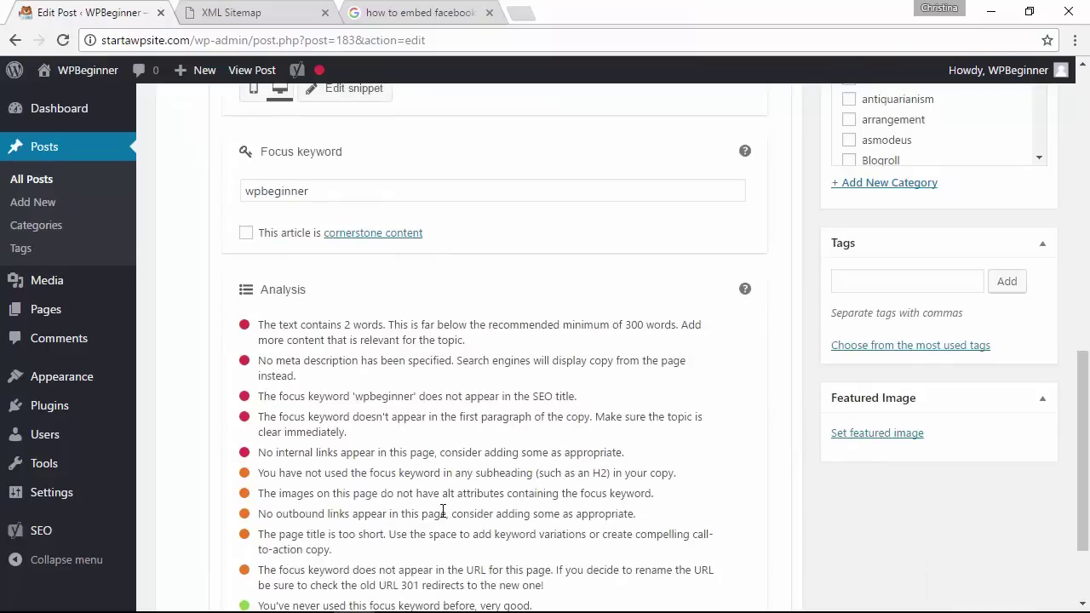
{"action": "scroll", "coordinate": [371, 474], "scroll_direction": "down", "scroll_amount": 2}
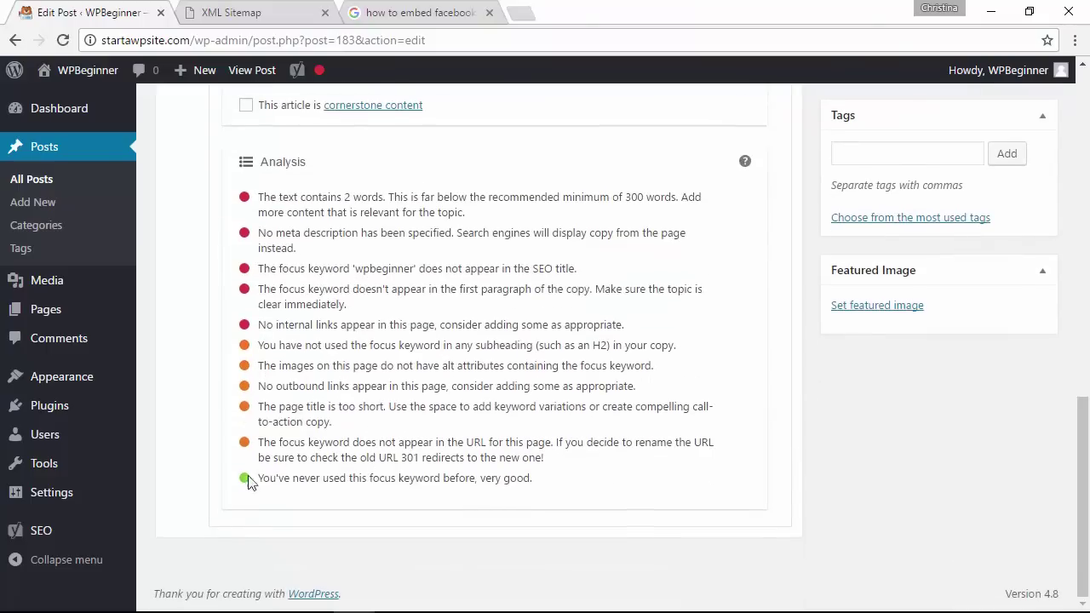
{"action": "scroll", "coordinate": [402, 473], "scroll_direction": "up", "scroll_amount": 2}
{"action": "scroll", "coordinate": [402, 473], "scroll_direction": "up", "scroll_amount": 1}
{"action": "scroll", "coordinate": [402, 474], "scroll_direction": "up", "scroll_amount": 1}
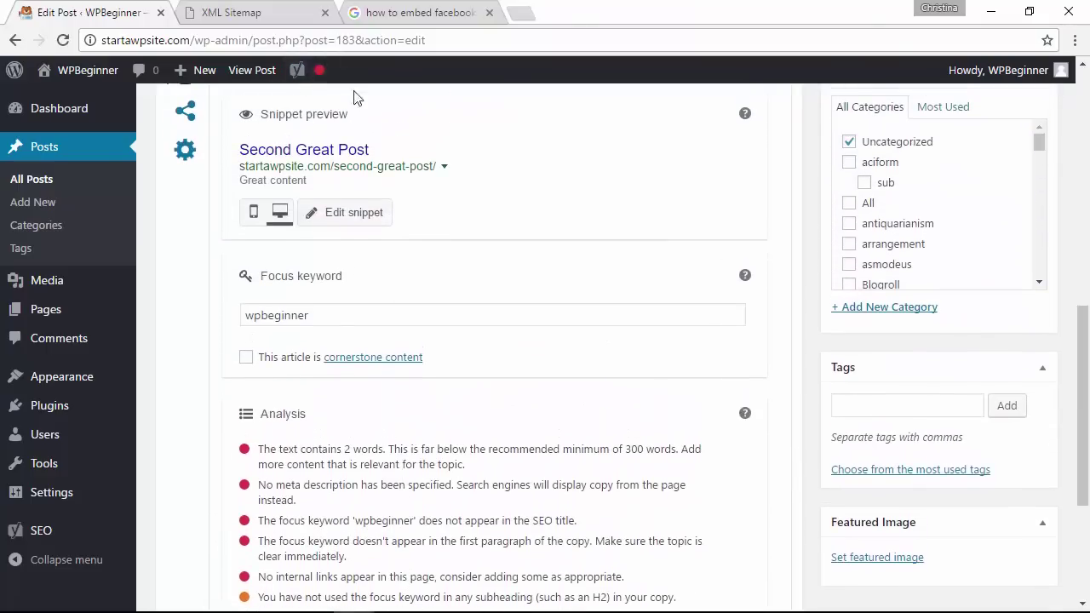
{"action": "scroll", "coordinate": [542, 400], "scroll_direction": "down", "scroll_amount": 2}
{"action": "scroll", "coordinate": [542, 400], "scroll_direction": "down", "scroll_amount": 1}
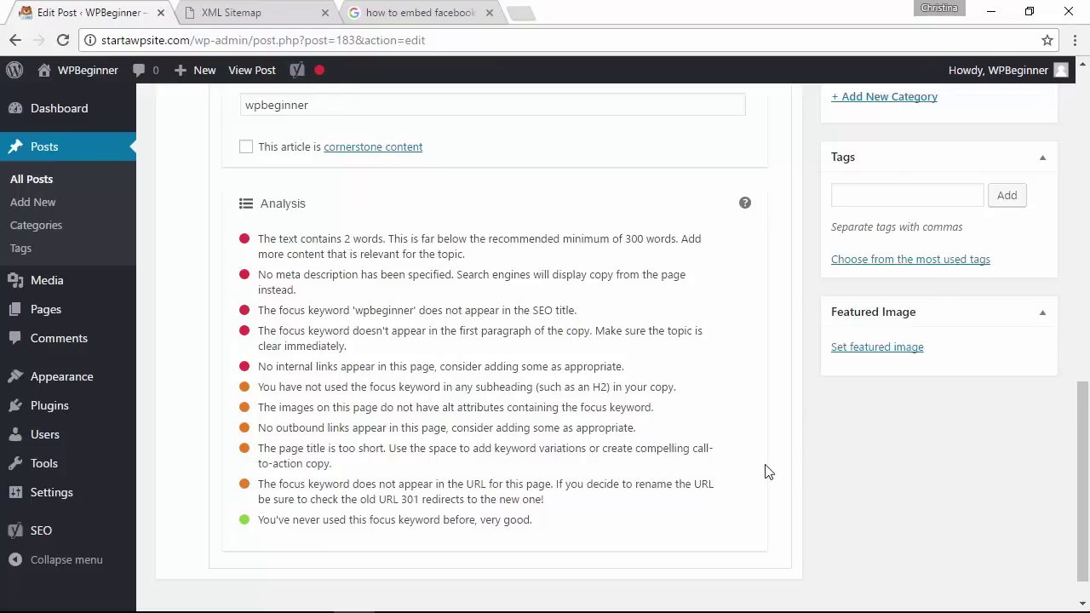
{"action": "scroll", "coordinate": [765, 472], "scroll_direction": "up", "scroll_amount": 5}
{"action": "scroll", "coordinate": [803, 494], "scroll_direction": "down", "scroll_amount": 2}
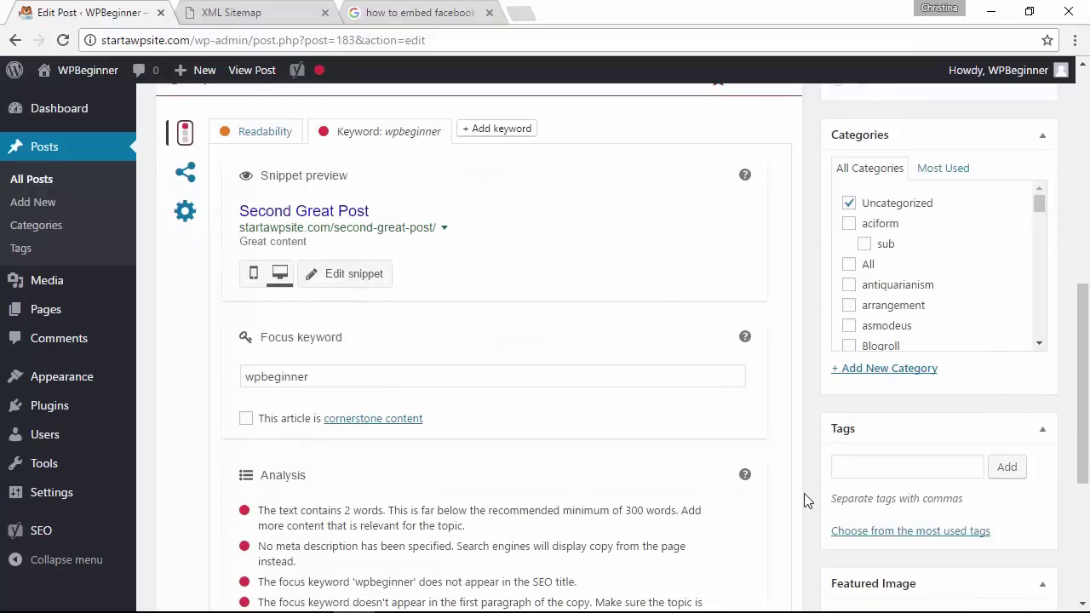
Step: Open the Yoast snippet editor and check the post's SEO title and slug
{"action": "left_click", "coordinate": [341, 284]}
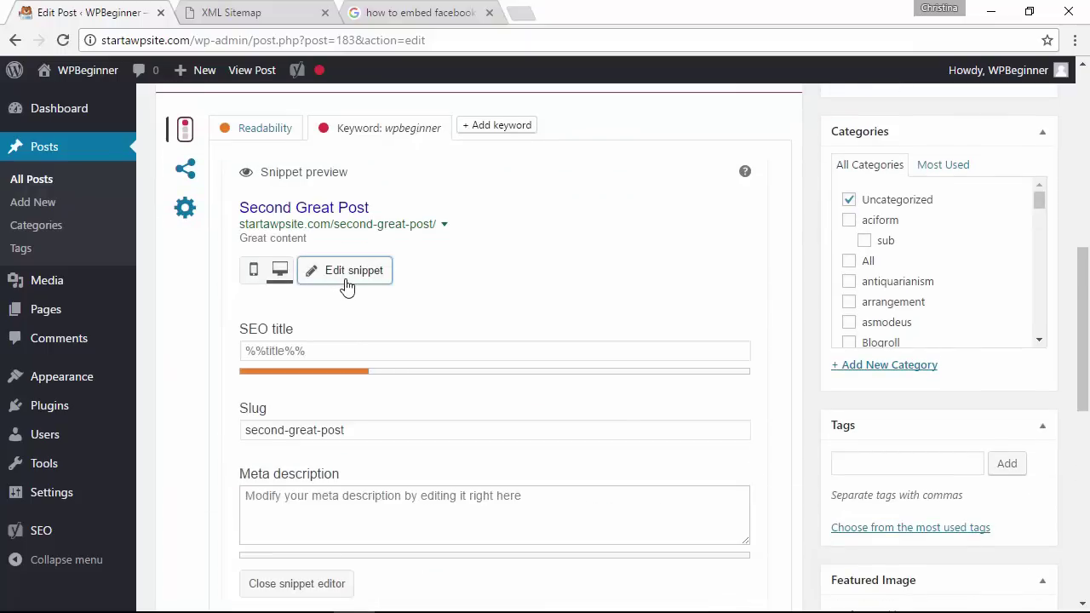
{"action": "scroll", "coordinate": [341, 284], "scroll_direction": "down", "scroll_amount": 1}
{"action": "left_click", "coordinate": [316, 262]}
{"action": "left_click", "coordinate": [356, 345]}
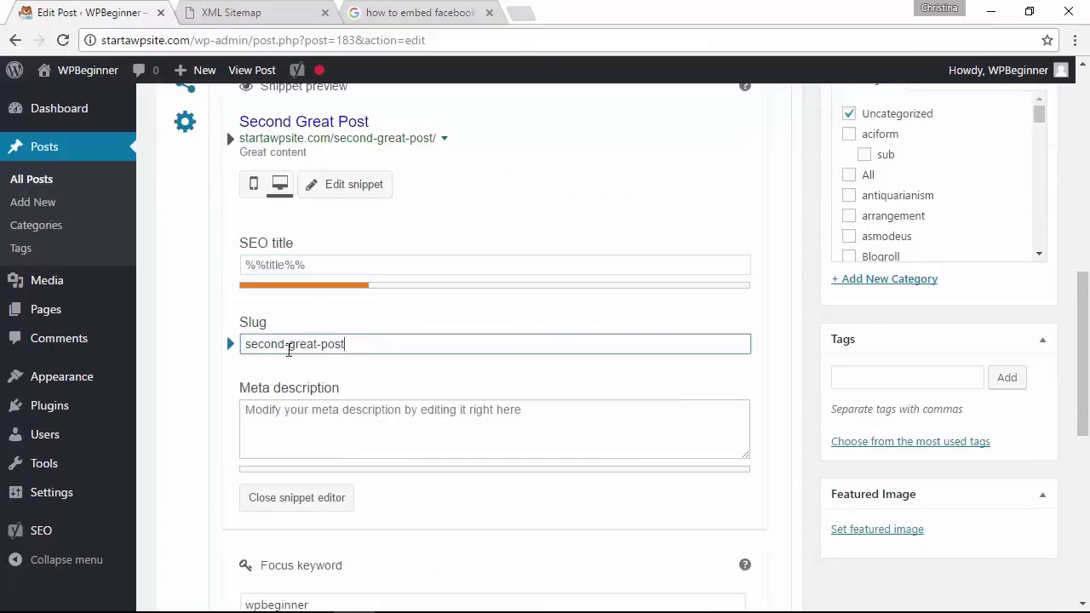
{"action": "scroll", "coordinate": [383, 362], "scroll_direction": "down", "scroll_amount": 1}
Step: Write the meta description "Second Great post for this site"
{"action": "left_click", "coordinate": [291, 337]}
{"action": "scroll", "coordinate": [291, 337], "scroll_direction": "up", "scroll_amount": 2}
{"action": "type", "text": "Second Great post for the"}
{"action": "key", "text": "BackSpace"}
{"action": "type", "text": "is site"}
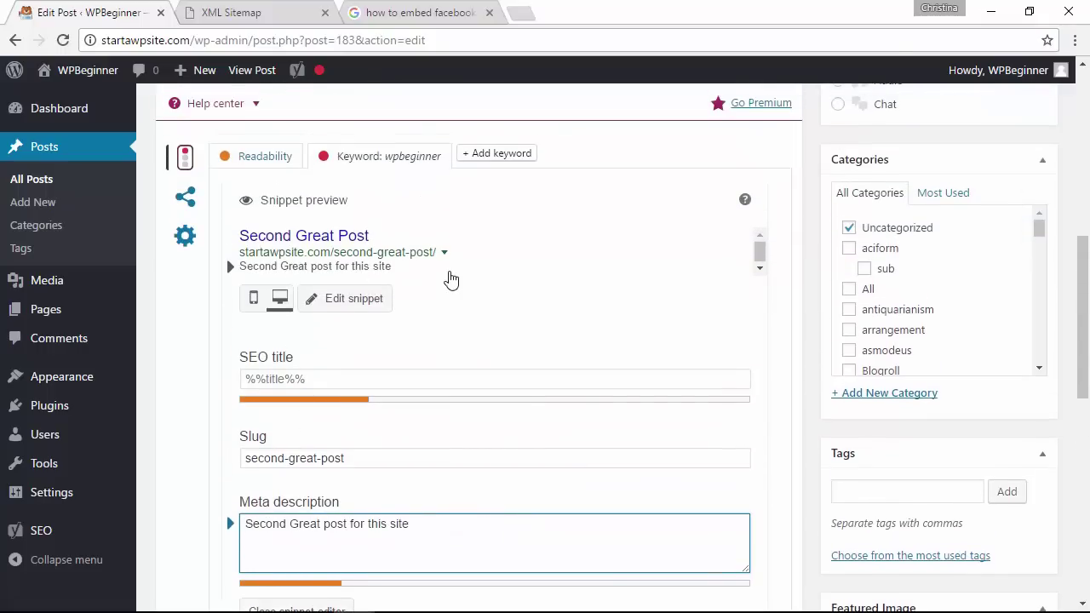
{"action": "scroll", "coordinate": [531, 319], "scroll_direction": "down", "scroll_amount": 1}
{"action": "scroll", "coordinate": [433, 457], "scroll_direction": "down", "scroll_amount": 7}
{"action": "scroll", "coordinate": [433, 457], "scroll_direction": "up", "scroll_amount": 3}
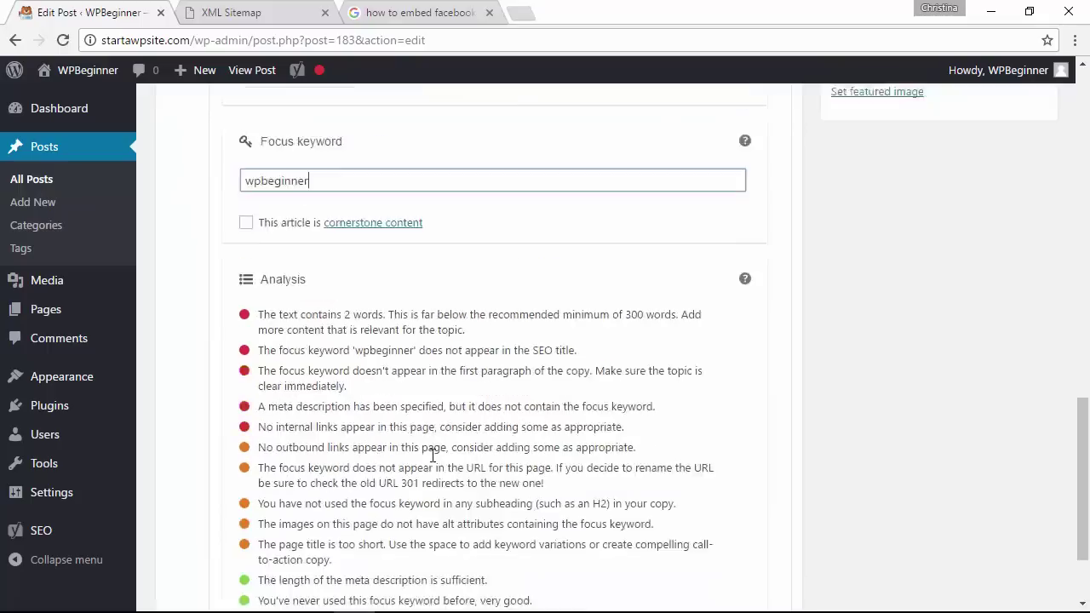
{"action": "scroll", "coordinate": [433, 457], "scroll_direction": "up", "scroll_amount": 4}
{"action": "scroll", "coordinate": [433, 457], "scroll_direction": "up", "scroll_amount": 5}
{"action": "scroll", "coordinate": [433, 458], "scroll_direction": "up", "scroll_amount": 4}
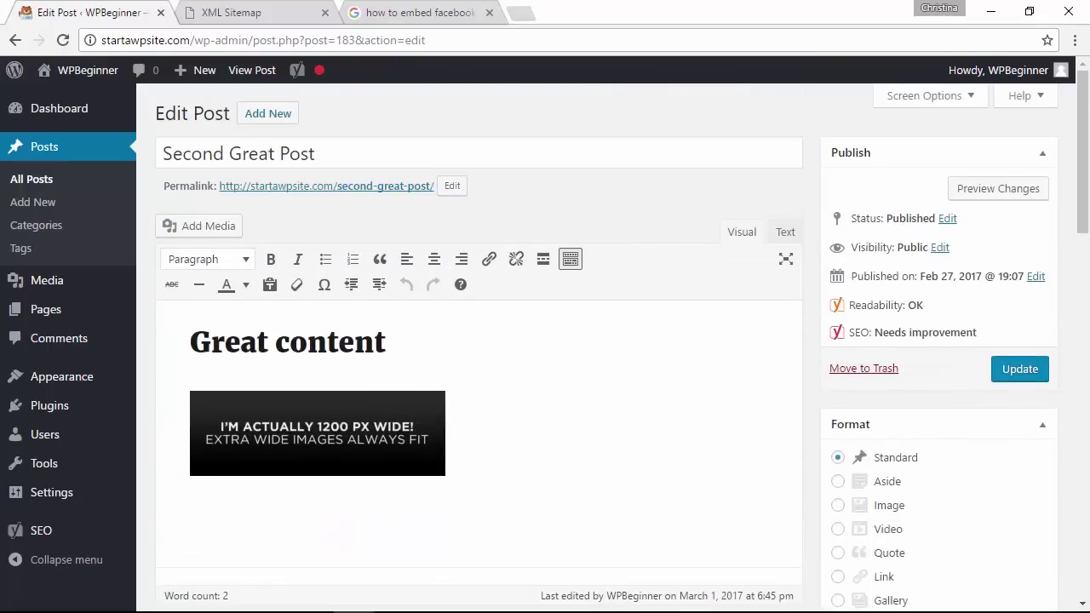
Step: Update Second Great Post to save its new Yoast meta description
{"action": "left_click", "coordinate": [1014, 377]}
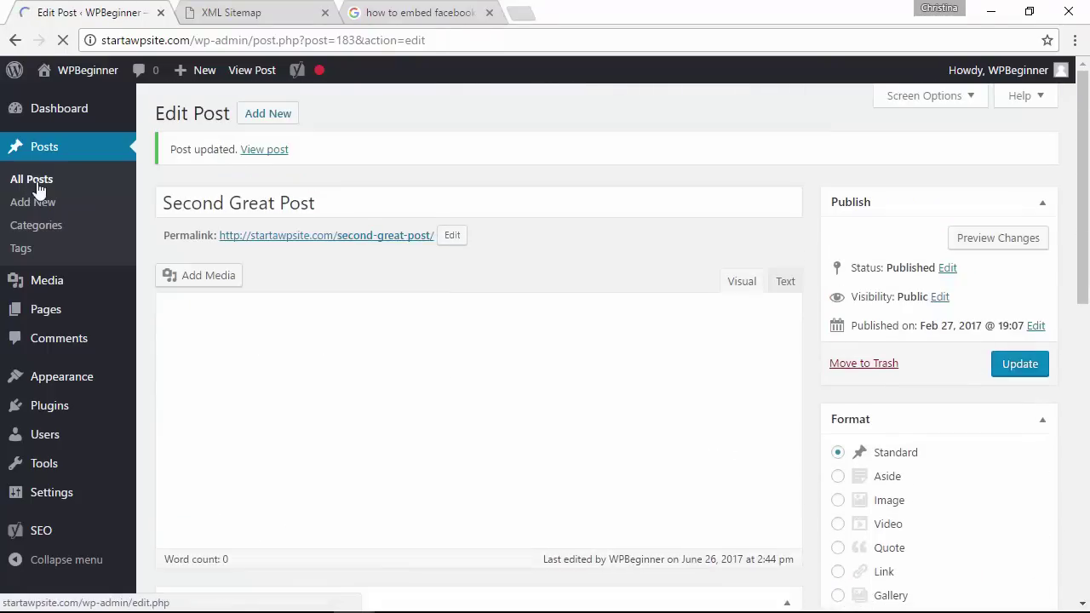